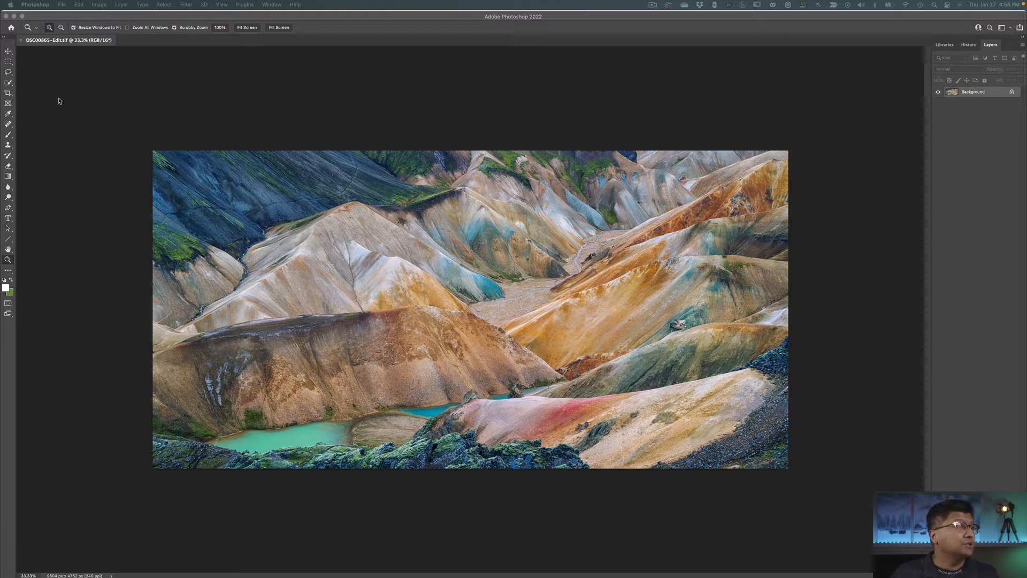
Start a new guide layout with three columns, enable two rows, and set the column gutter to 20 px with the preview on.
{"action": "left_click", "coordinate": [220, 6]}
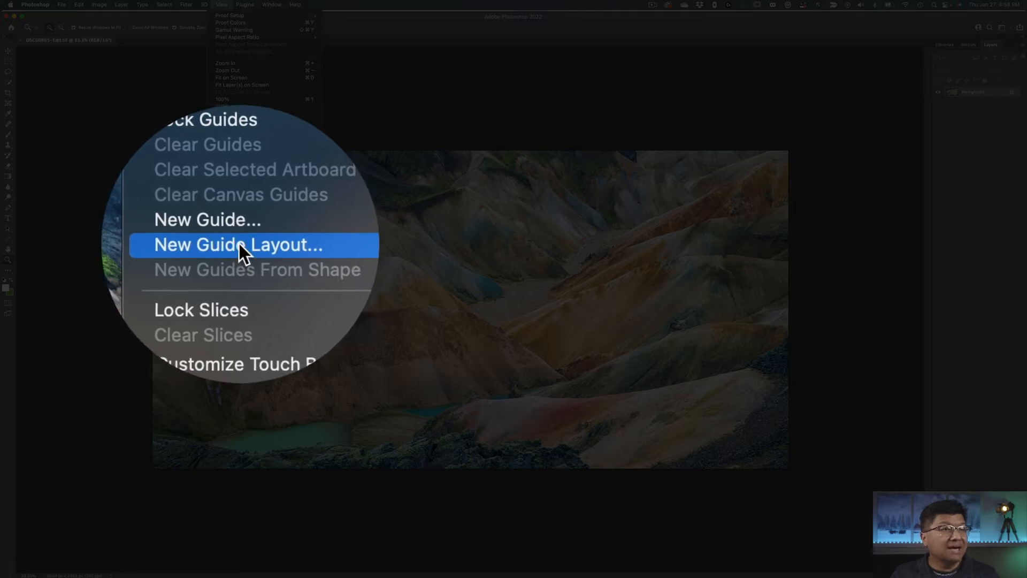
{"action": "left_click", "coordinate": [240, 243]}
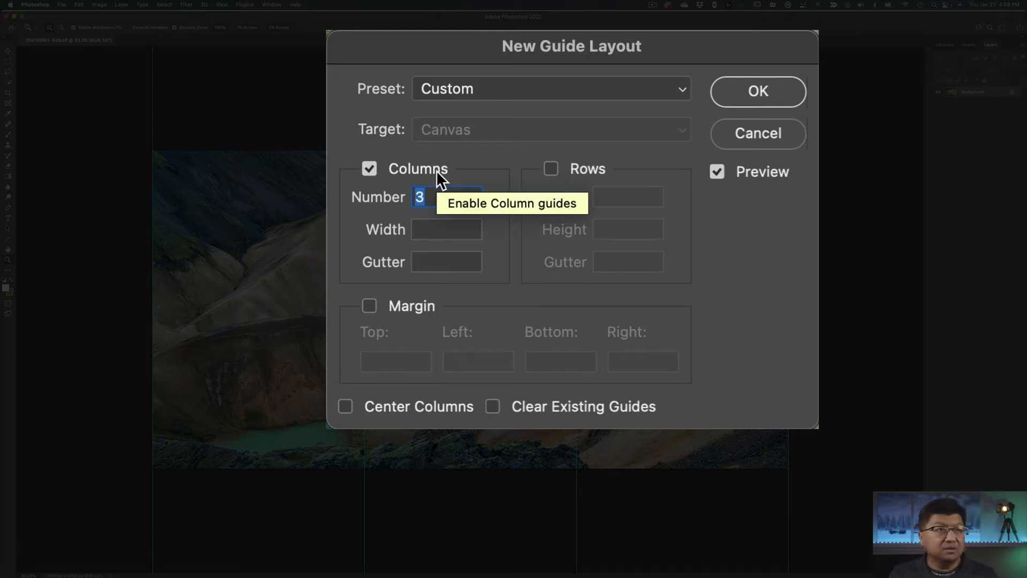
{"action": "left_click", "coordinate": [587, 170]}
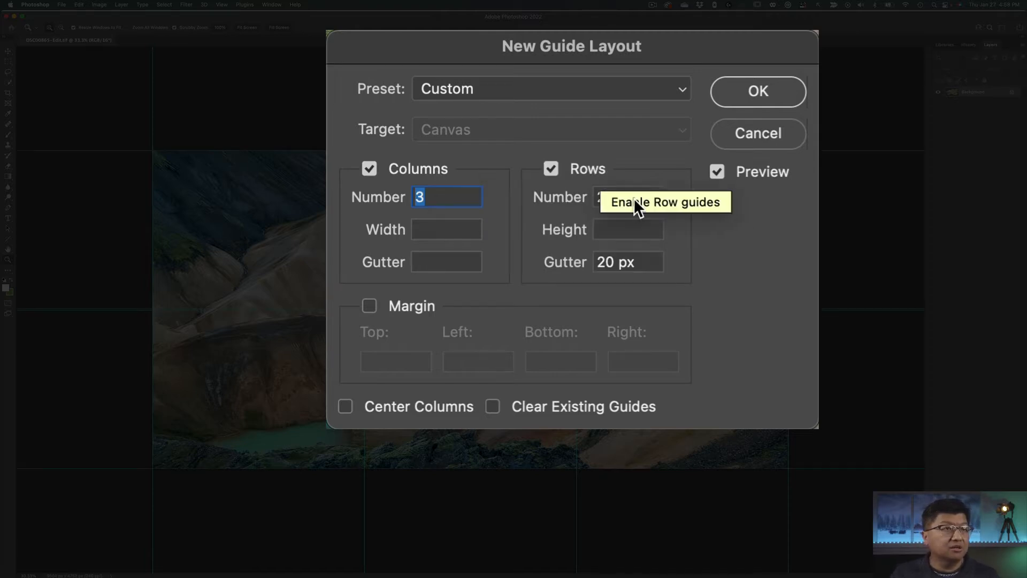
{"action": "left_click", "coordinate": [467, 257]}
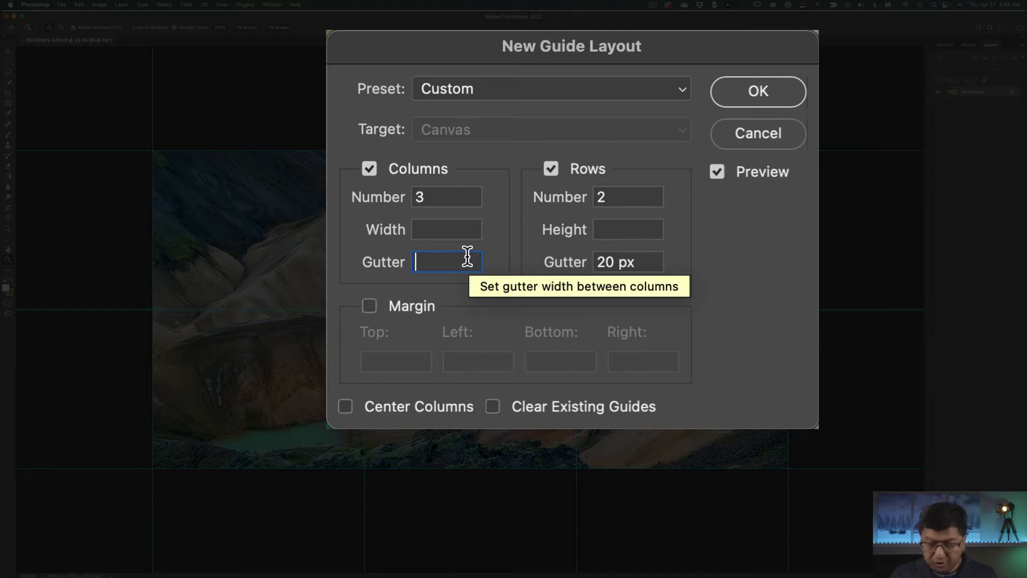
{"action": "type", "text": "20 pz"}
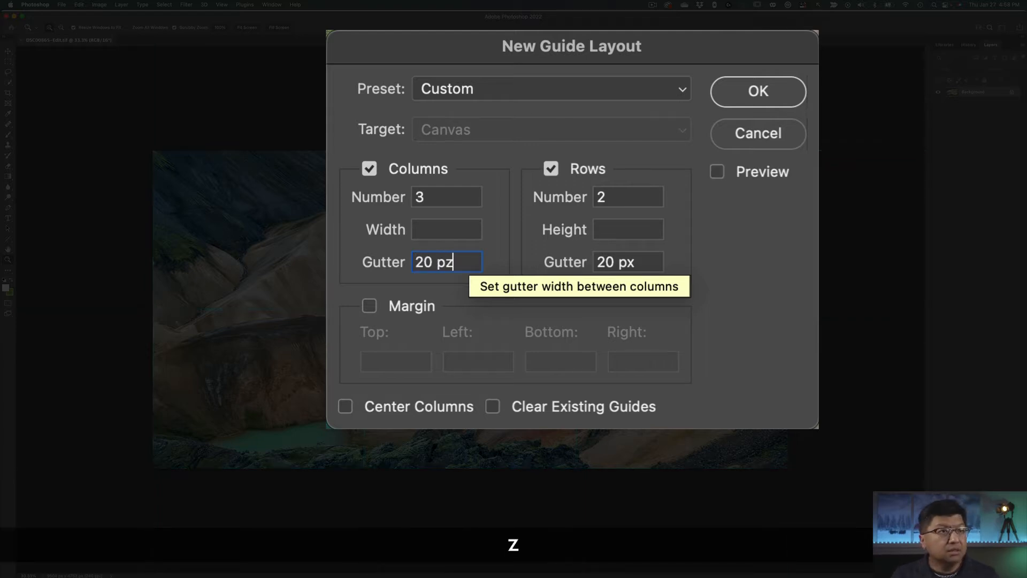
{"action": "left_click", "coordinate": [717, 171]}
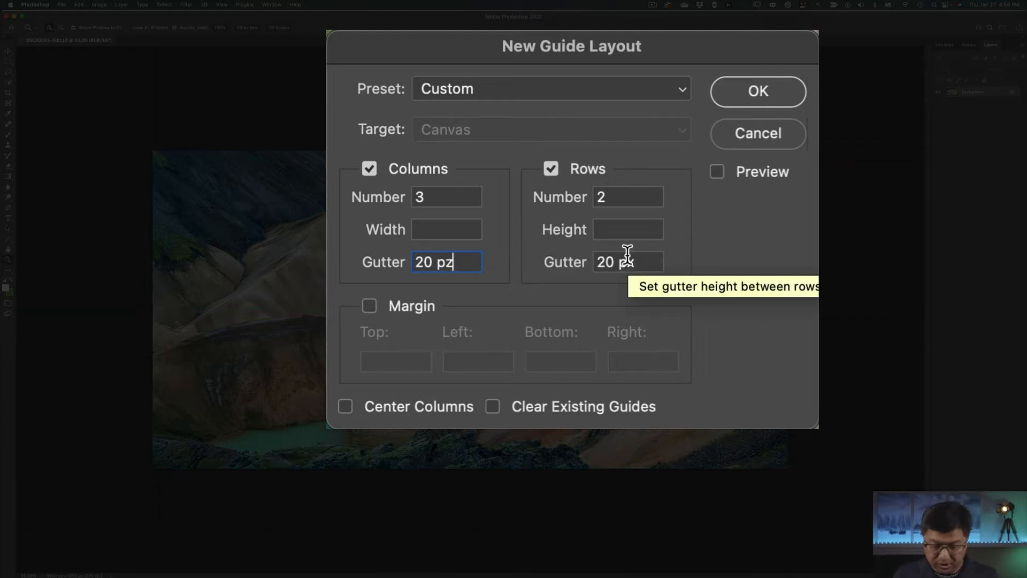
{"action": "key", "text": "BackSpace"}
{"action": "type", "text": "x"}
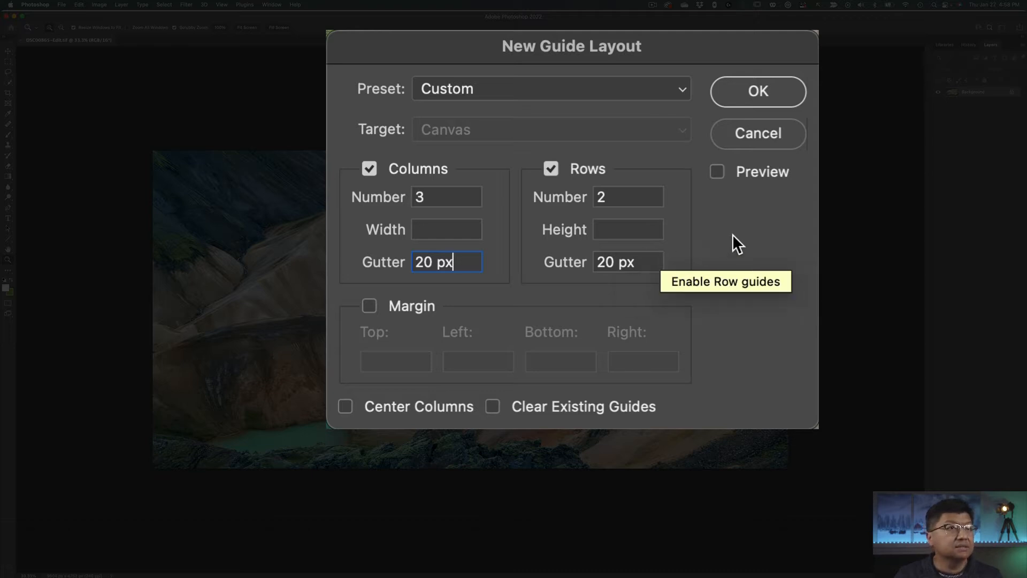
{"action": "left_click", "coordinate": [716, 172]}
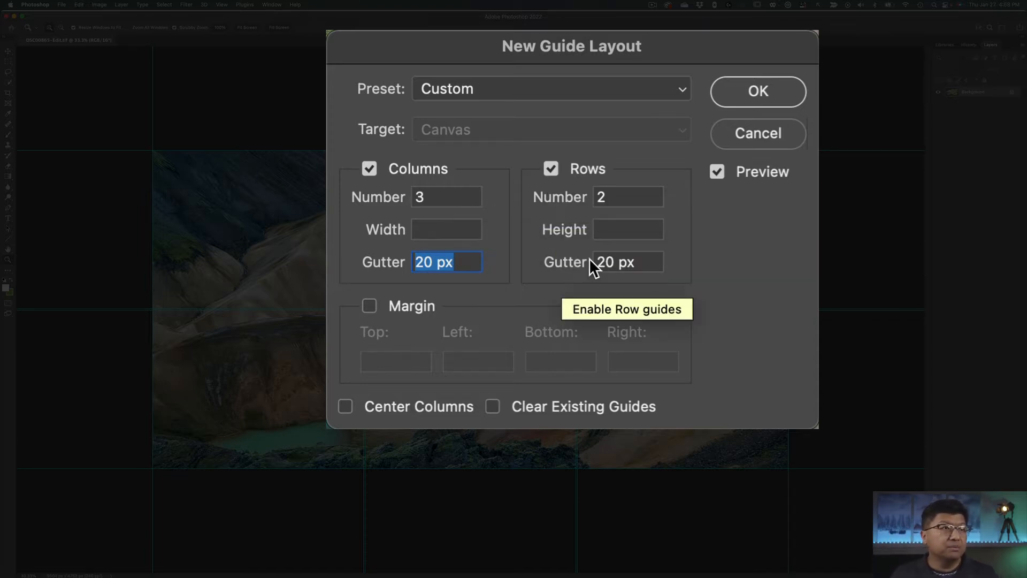
Turn off the row guides, set the column gutter to 0 px, and apply the three-column guide layout.
{"action": "double_click", "coordinate": [615, 198]}
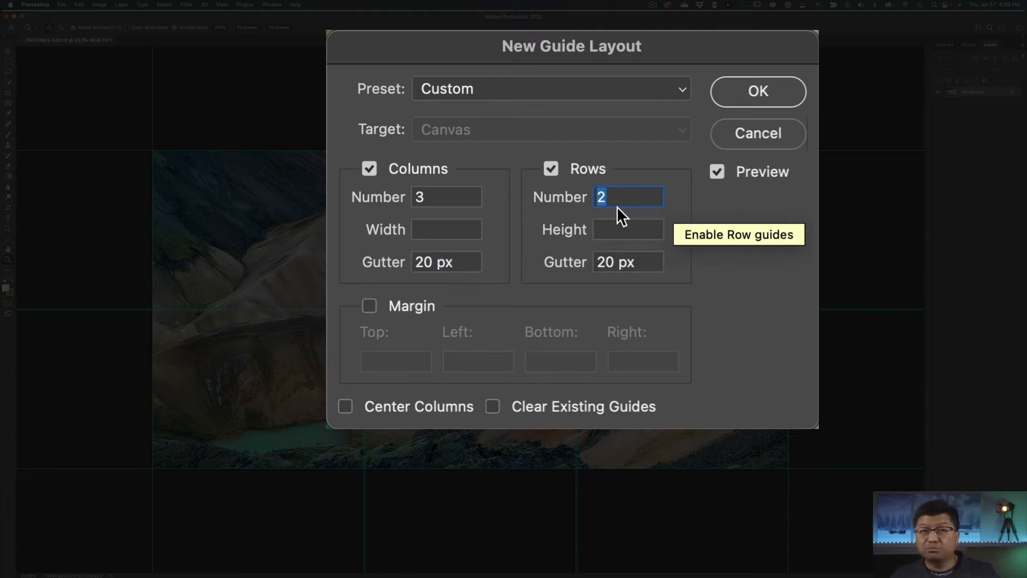
{"action": "left_click", "coordinate": [551, 170]}
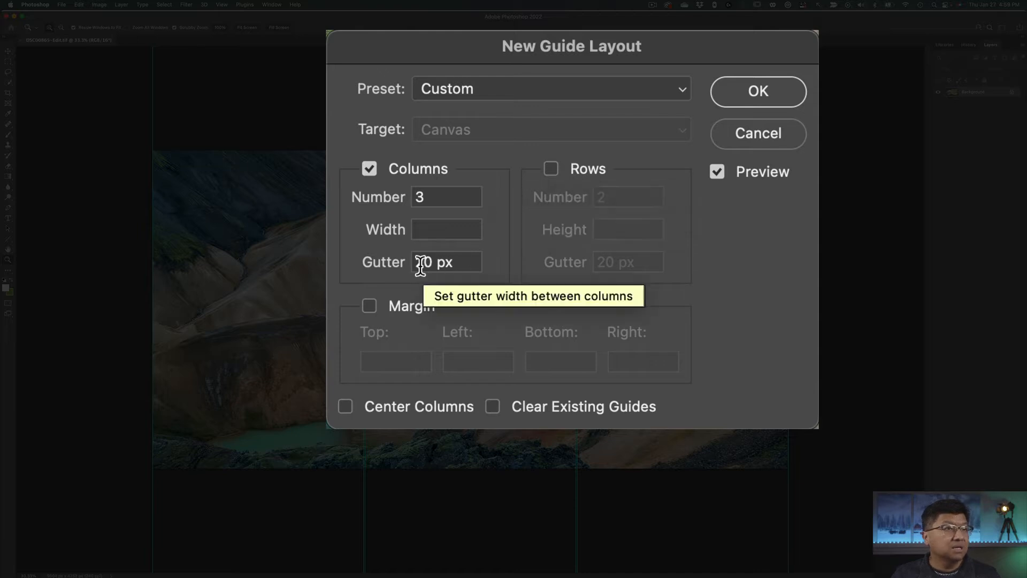
{"action": "left_click_drag", "start_coordinate": [465, 262], "coordinate": [374, 262]}
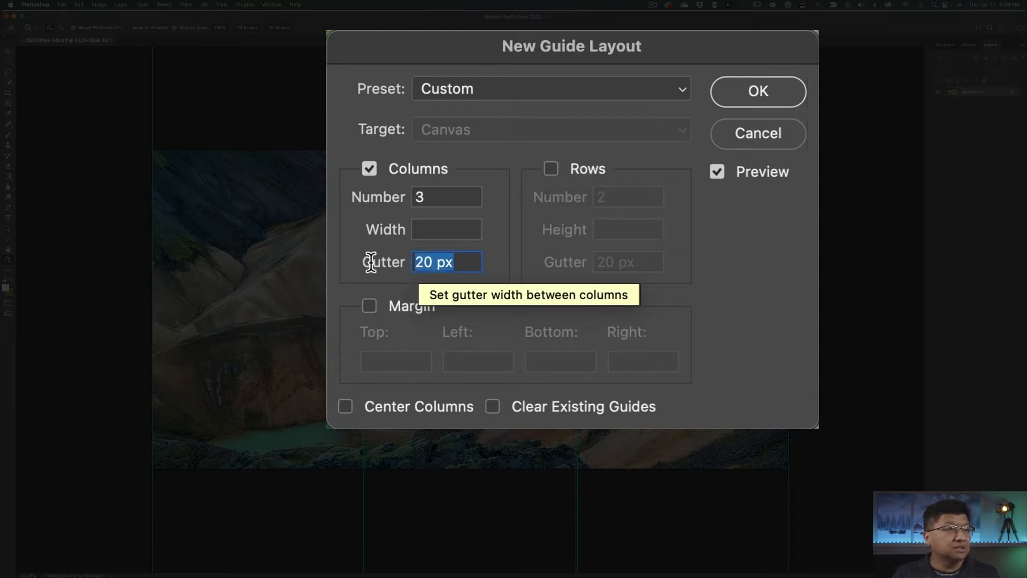
{"action": "type", "text": "0"}
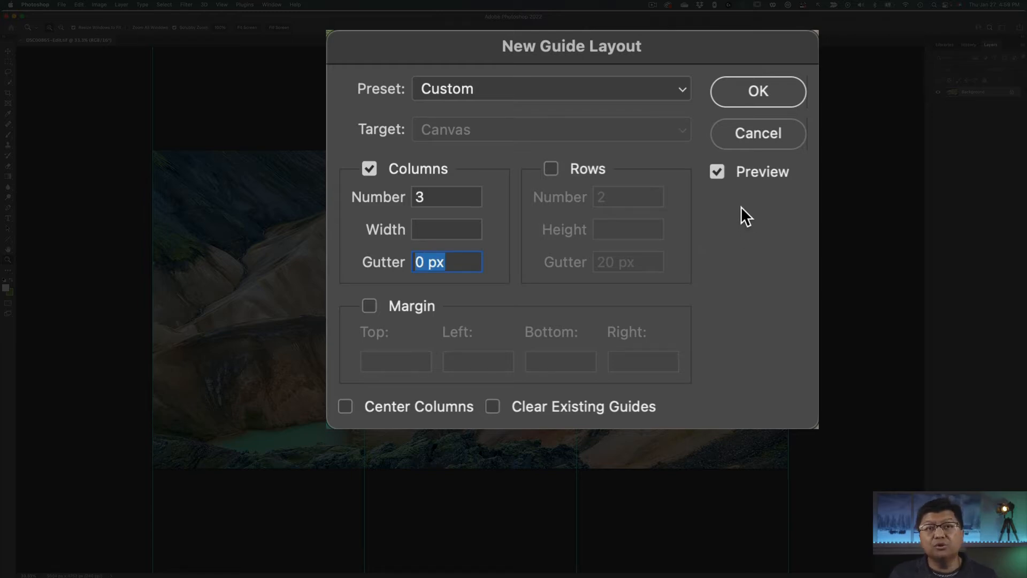
{"action": "left_click", "coordinate": [758, 93]}
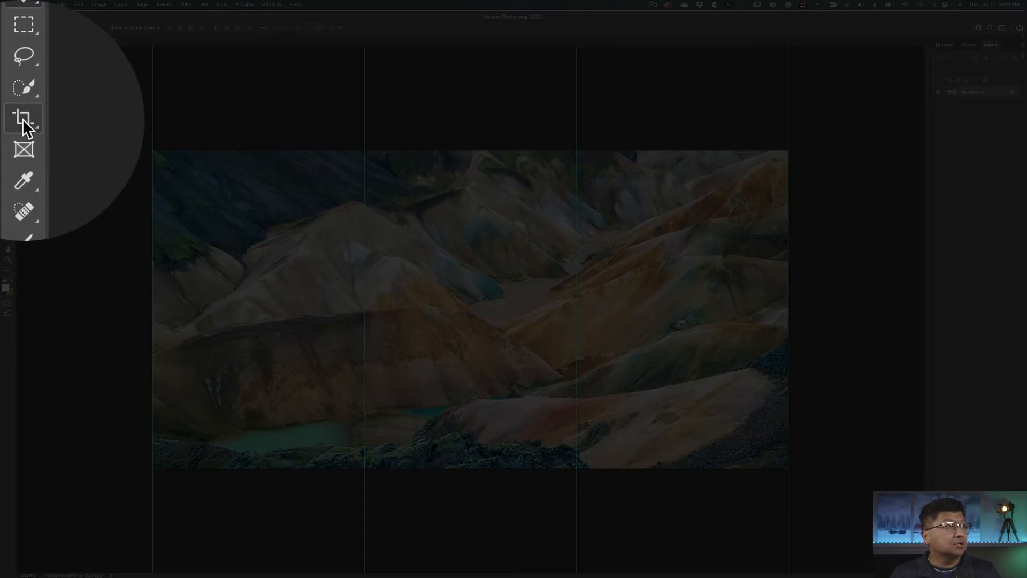
Activate the Crop tool and set its sizing mode to W x H x Resolution.
{"action": "left_click", "coordinate": [8, 92]}
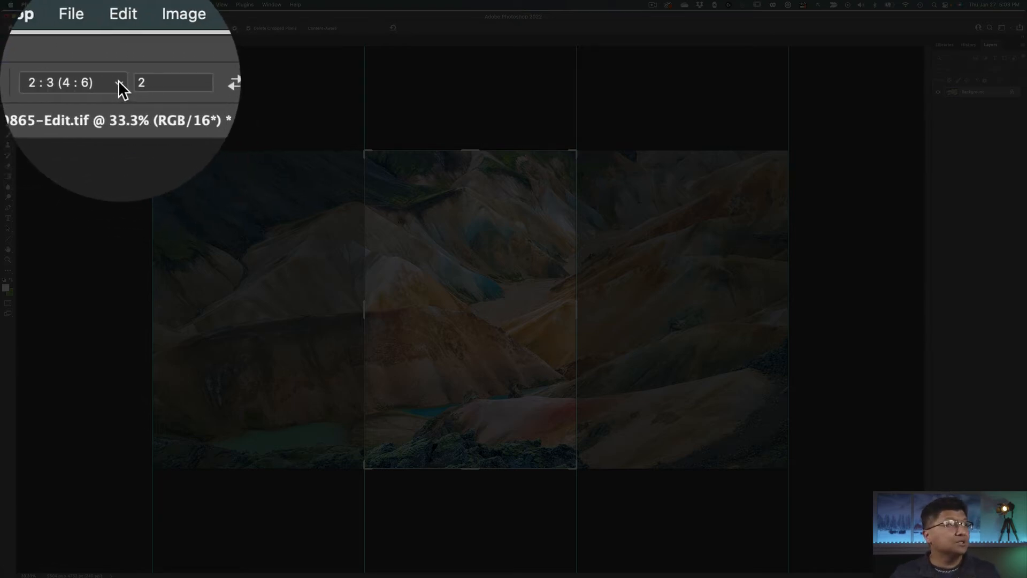
{"action": "left_click", "coordinate": [118, 80]}
{"action": "scroll", "coordinate": [119, 82], "scroll_direction": "up", "scroll_amount": 2}
{"action": "scroll", "coordinate": [119, 82], "scroll_direction": "up", "scroll_amount": 3}
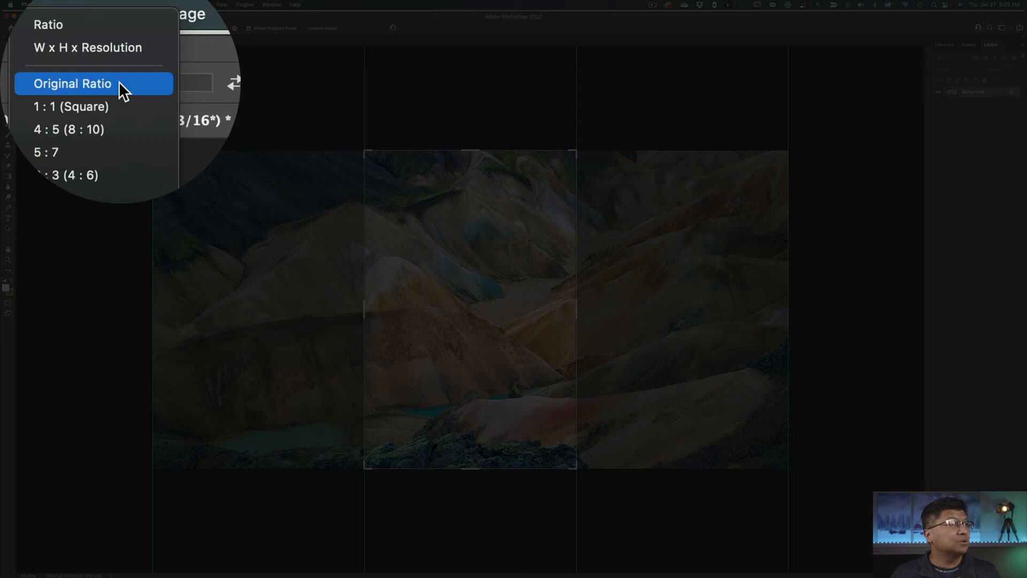
{"action": "left_click", "coordinate": [119, 49]}
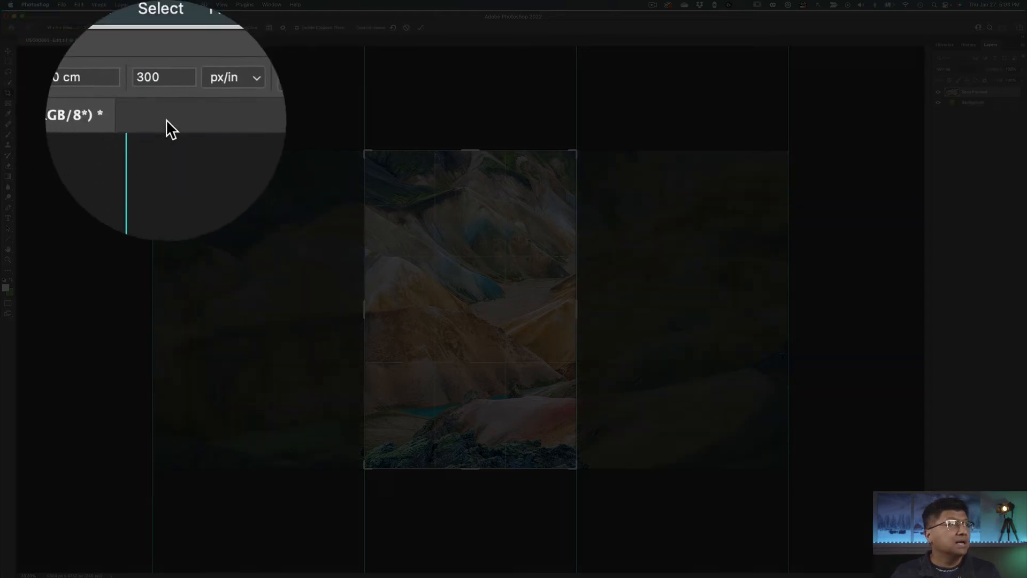
Set the crop size to 20 in wide by 30 in high and crop the panorama to its middle third.
{"action": "left_click", "coordinate": [119, 84]}
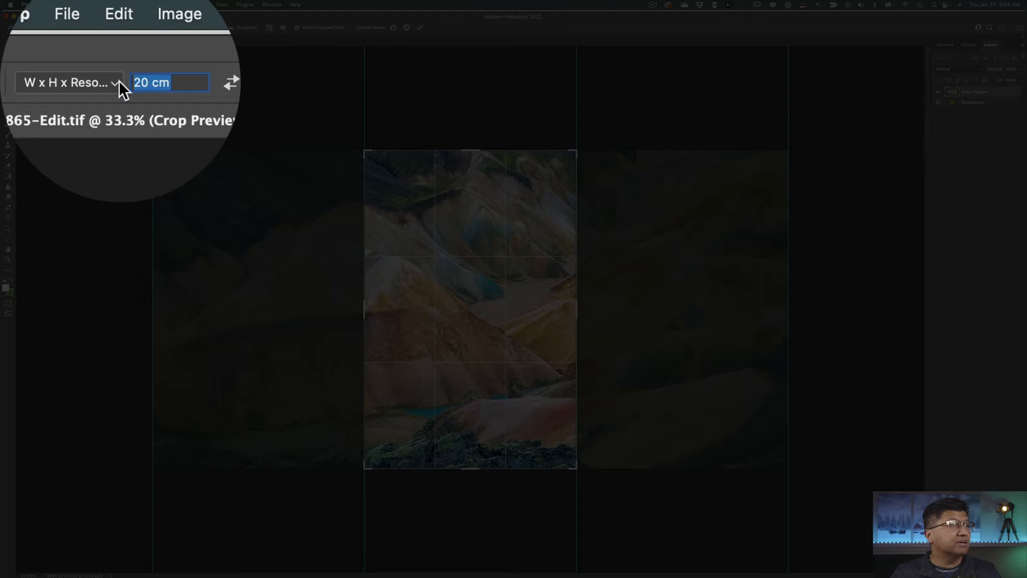
{"action": "type", "text": "2"}
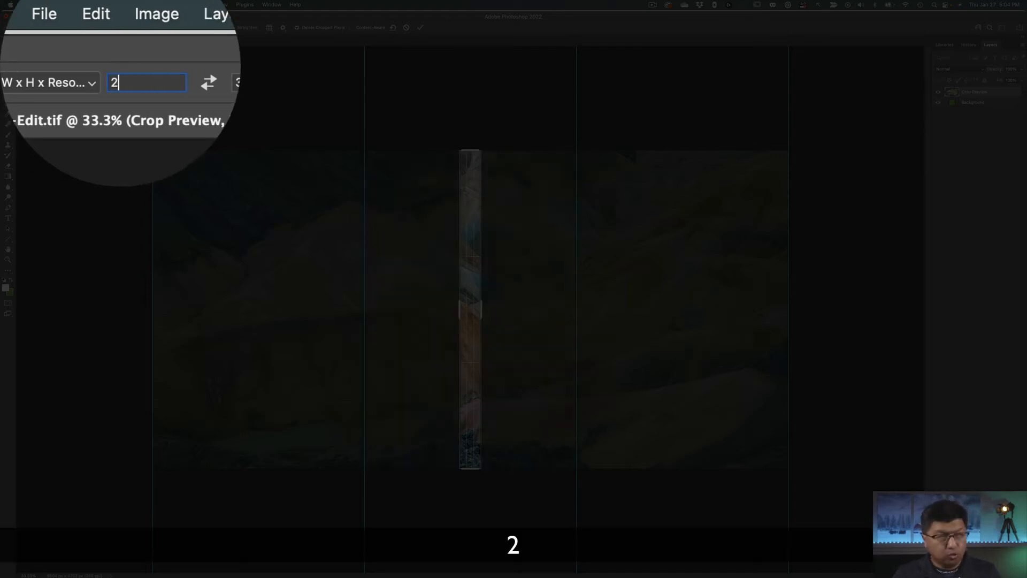
{"action": "type", "text": "0 in"}
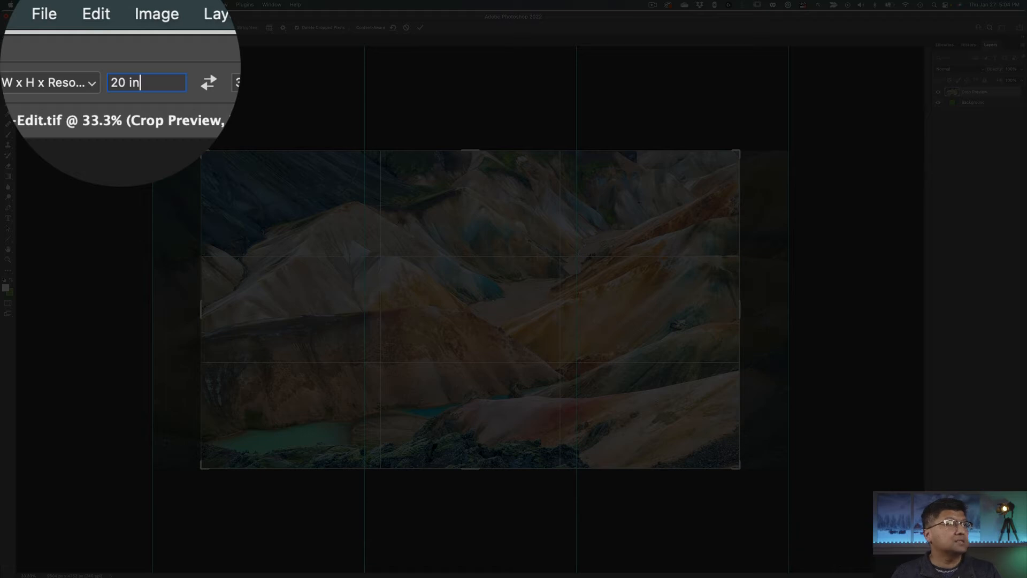
{"action": "key", "text": "Tab"}
{"action": "type", "text": "30 in"}
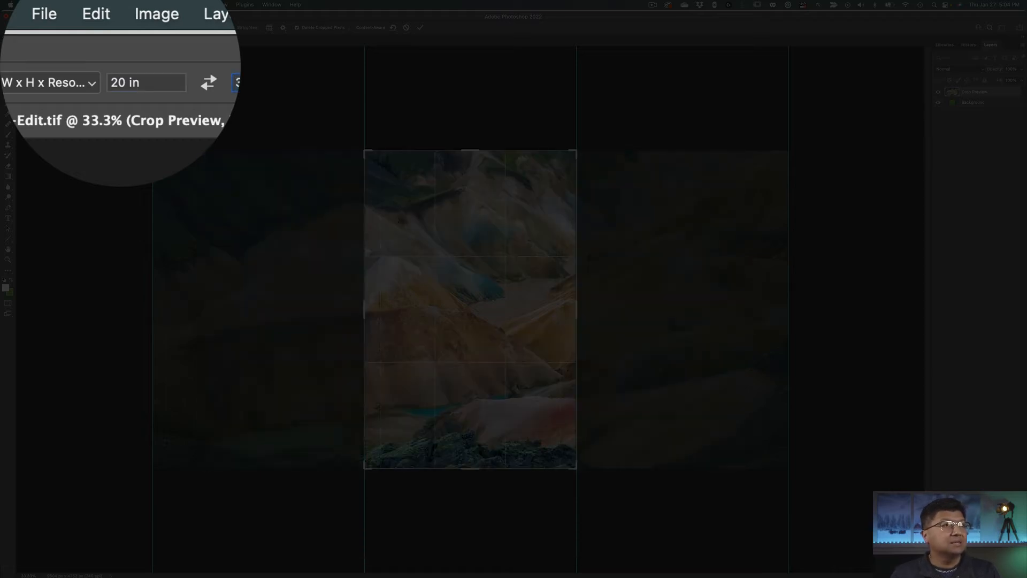
{"action": "key", "text": "Tab"}
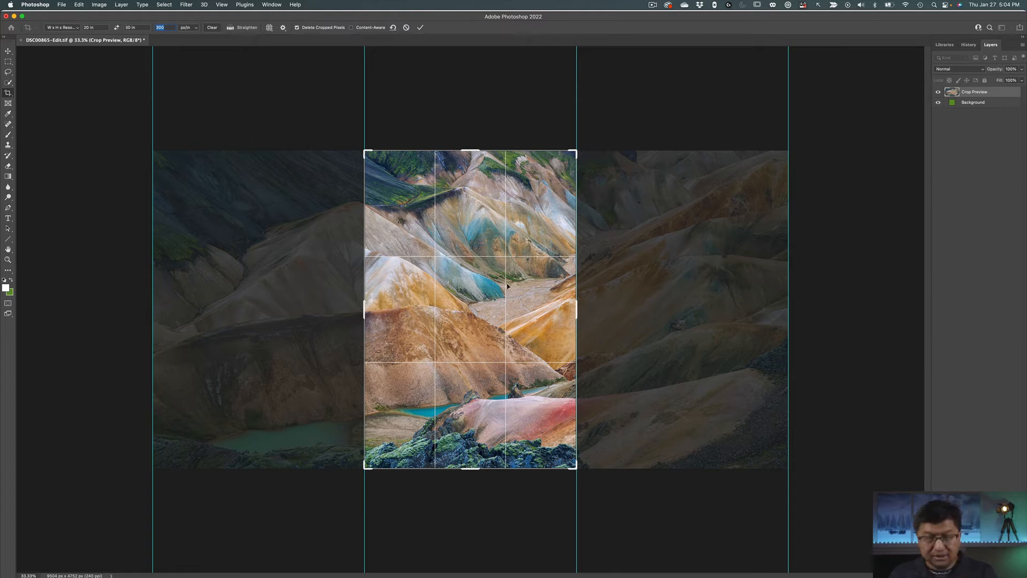
{"action": "key", "text": "Return"}
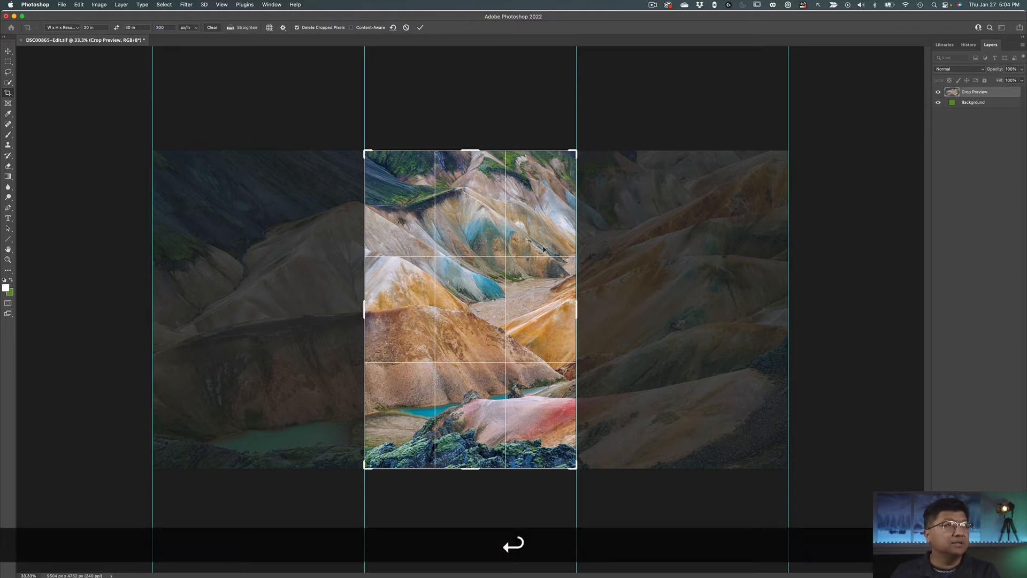
{"action": "key", "text": "Return"}
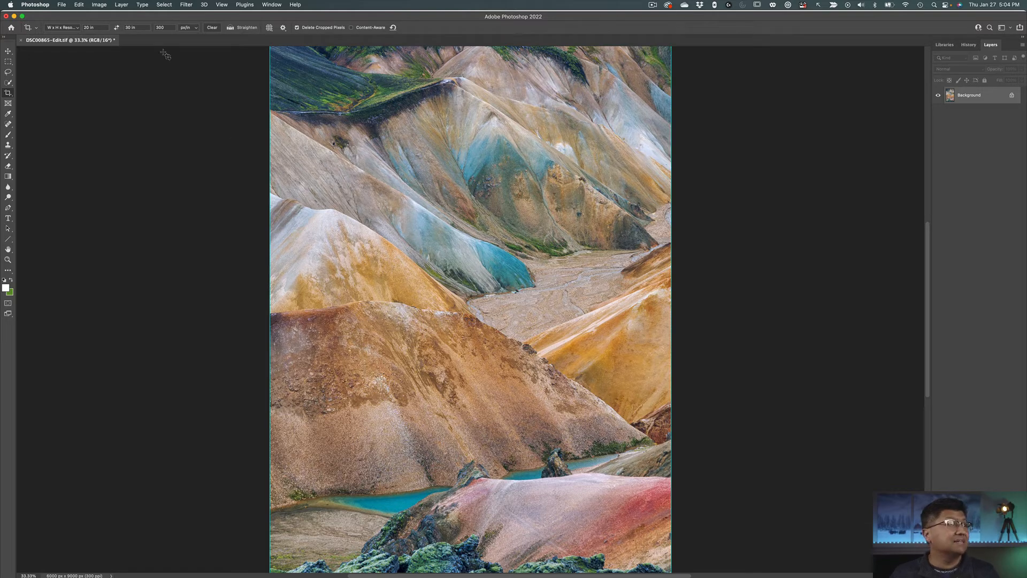
Check the pixel dimensions of the cropped middle panel in Canvas Size without changing them.
{"action": "left_click", "coordinate": [97, 5]}
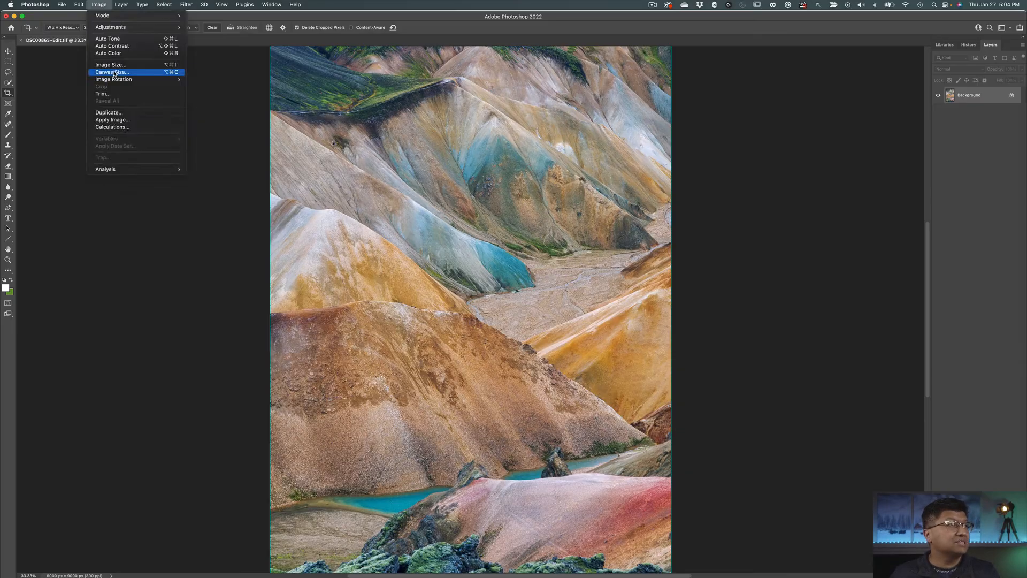
{"action": "left_click", "coordinate": [107, 71]}
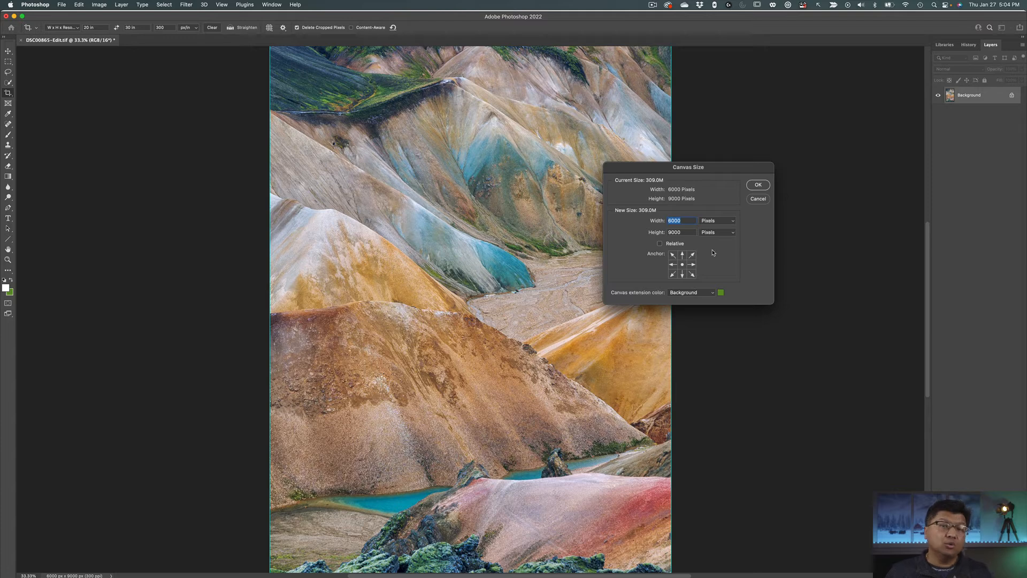
{"action": "left_click", "coordinate": [758, 199]}
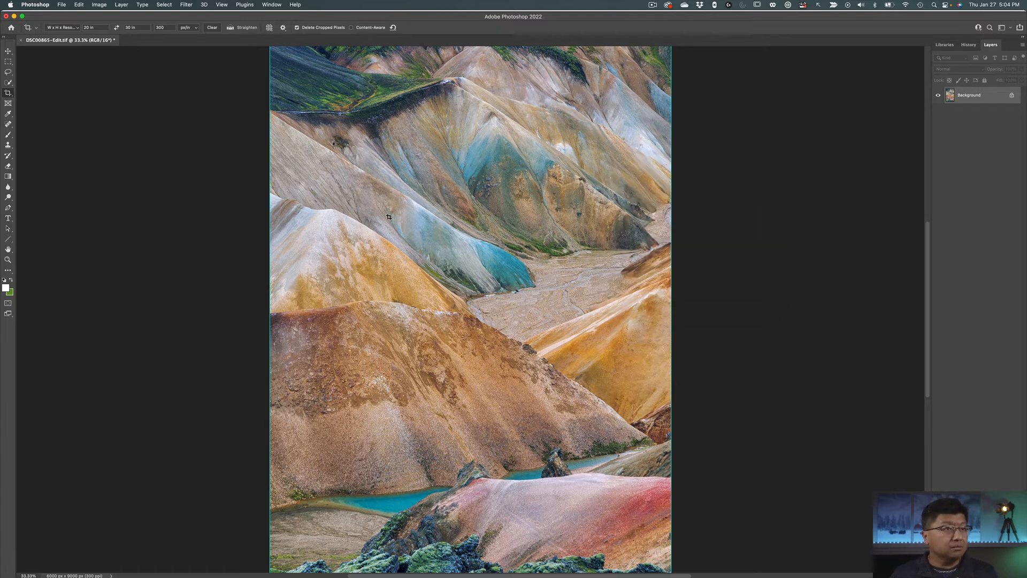
Review the file formats offered for saving the cropped panel under a new name, and close without saving.
{"action": "left_click", "coordinate": [62, 4]}
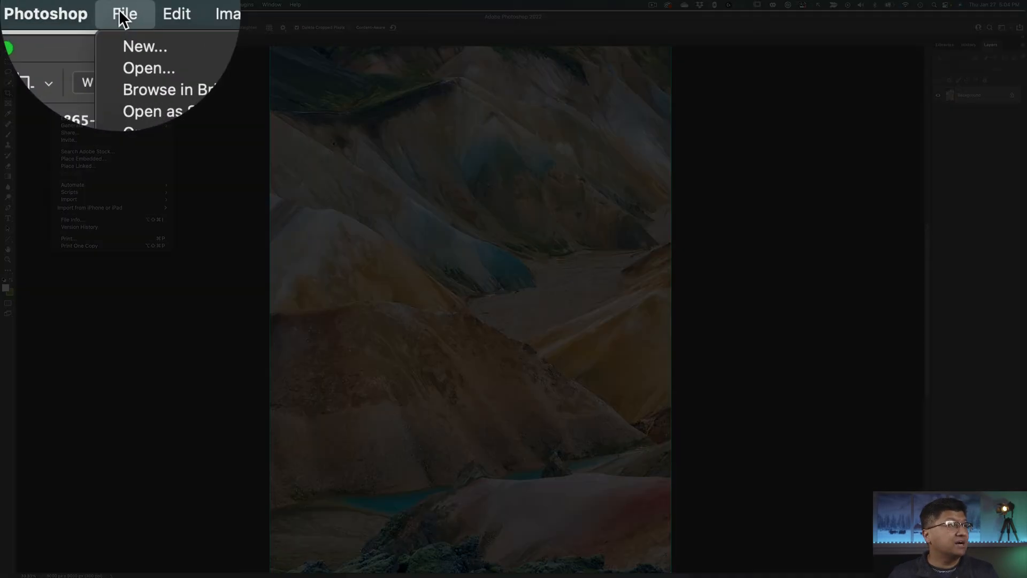
{"action": "left_click", "coordinate": [264, 115]}
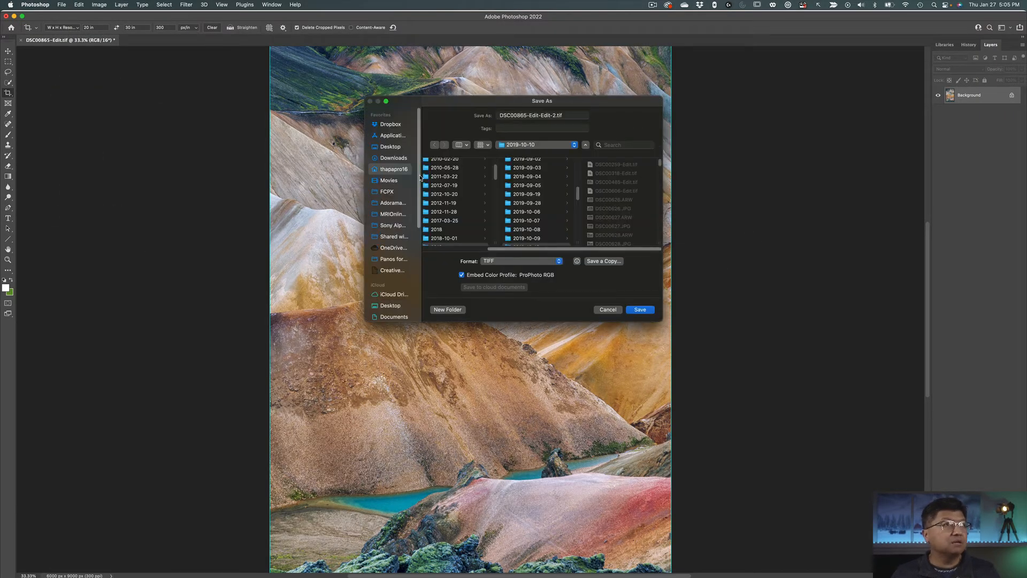
{"action": "left_click", "coordinate": [543, 261]}
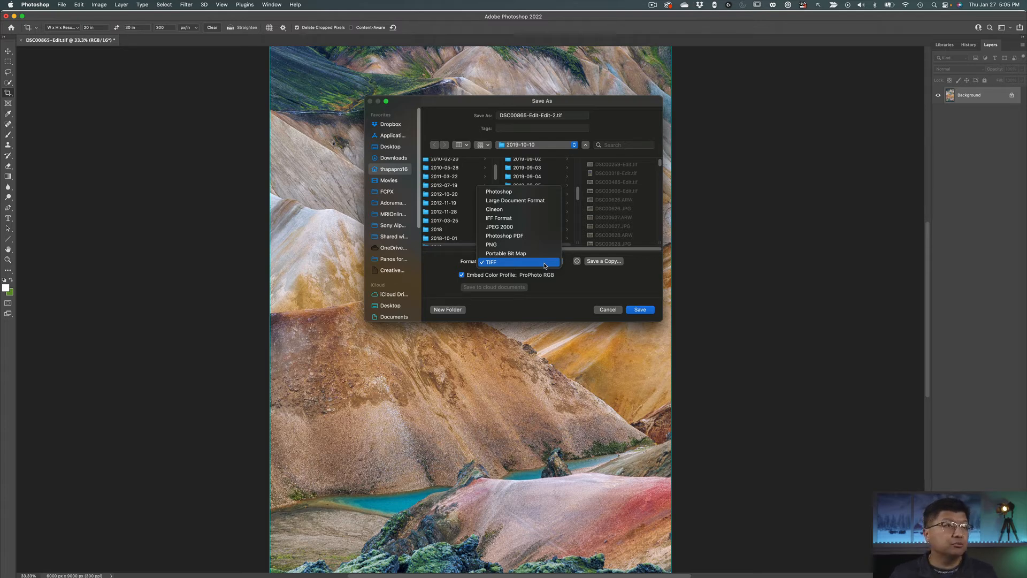
{"action": "left_click", "coordinate": [544, 262]}
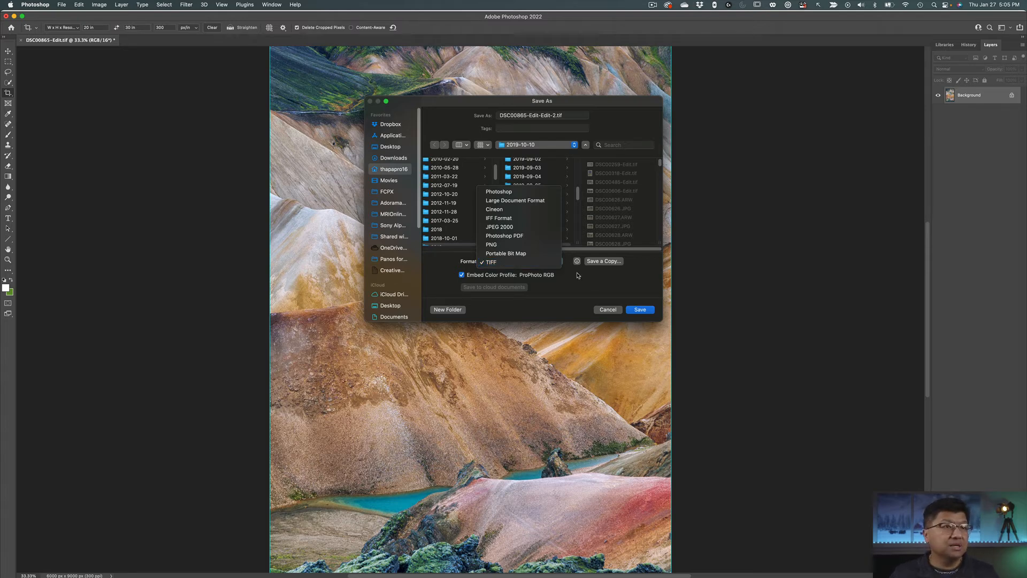
{"action": "left_click", "coordinate": [607, 311]}
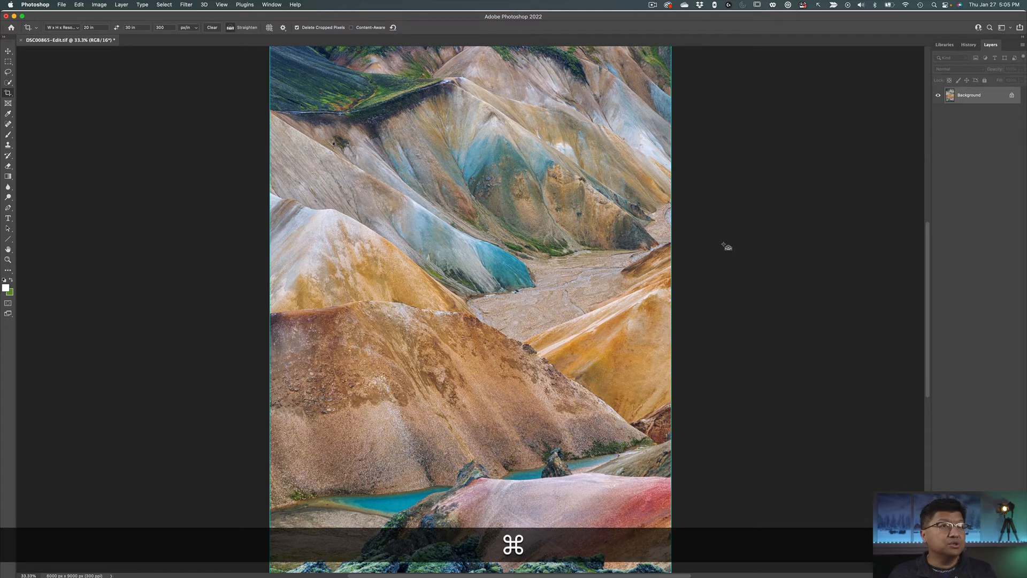
Undo the middle-panel crop and crop the panorama to its left third, aligned to the guides.
{"action": "key", "text": "super+z"}
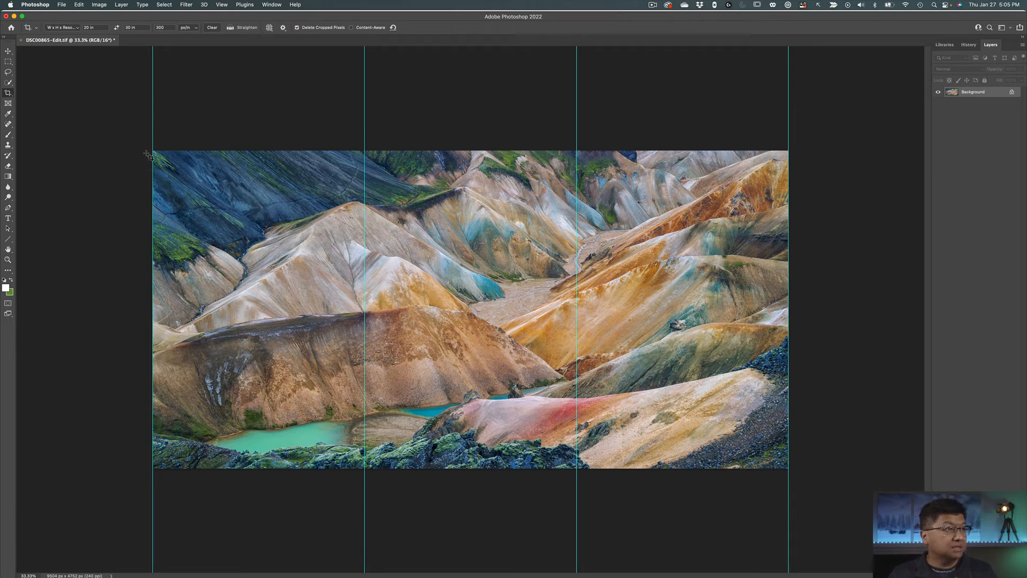
{"action": "left_click_drag", "start_coordinate": [153, 151], "coordinate": [366, 467]}
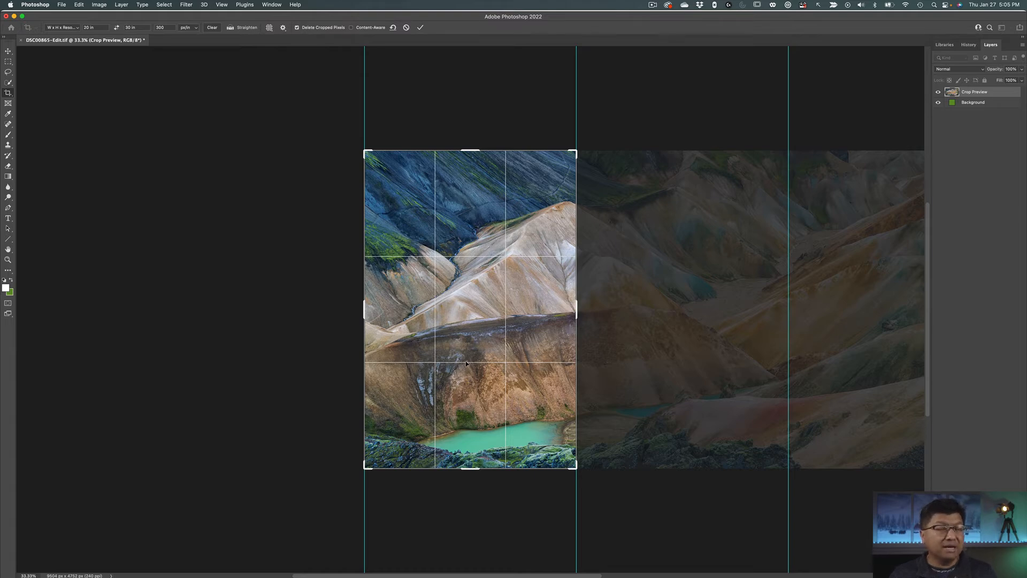
{"action": "key", "text": "Return"}
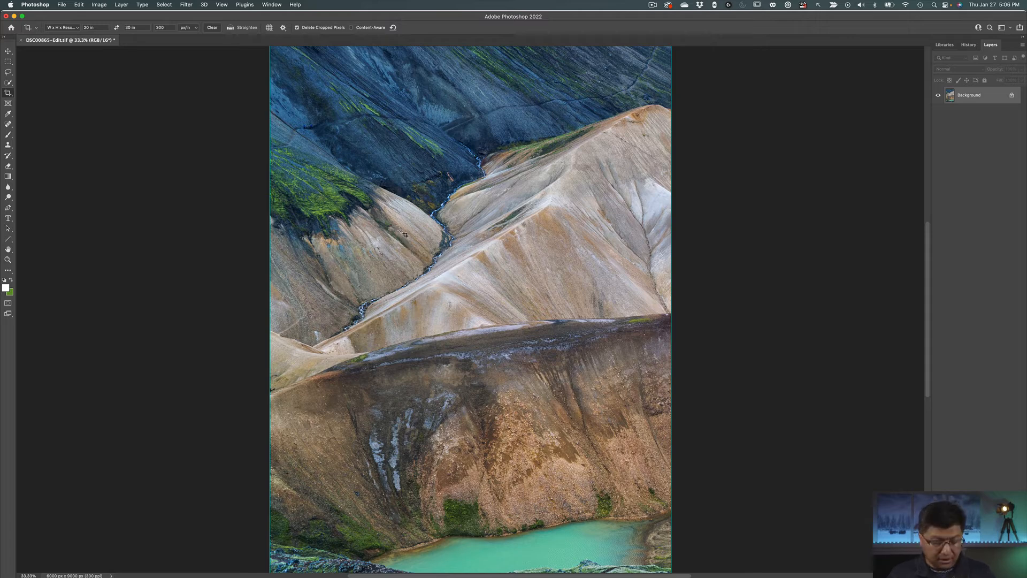
Undo the left-panel crop and crop the panorama to its right third, aligned to the guides.
{"action": "key", "text": "super+z"}
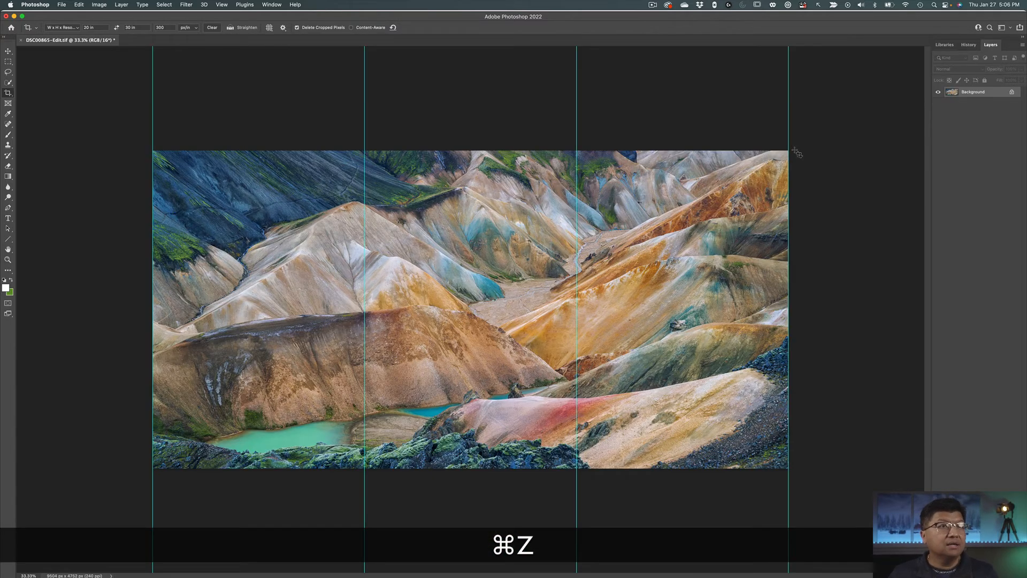
{"action": "left_click_drag", "start_coordinate": [791, 156], "coordinate": [576, 469]}
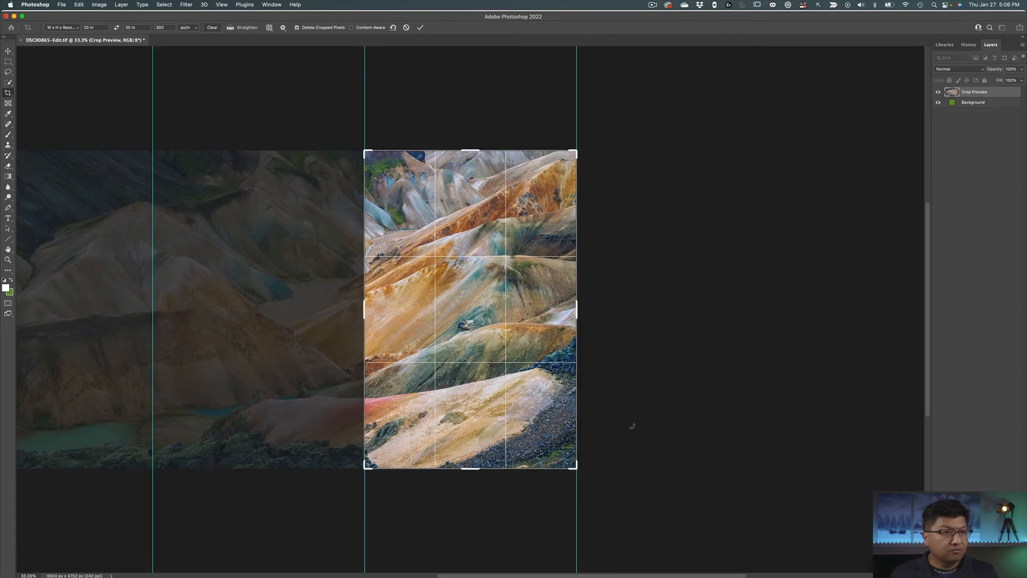
{"action": "key", "text": "Return"}
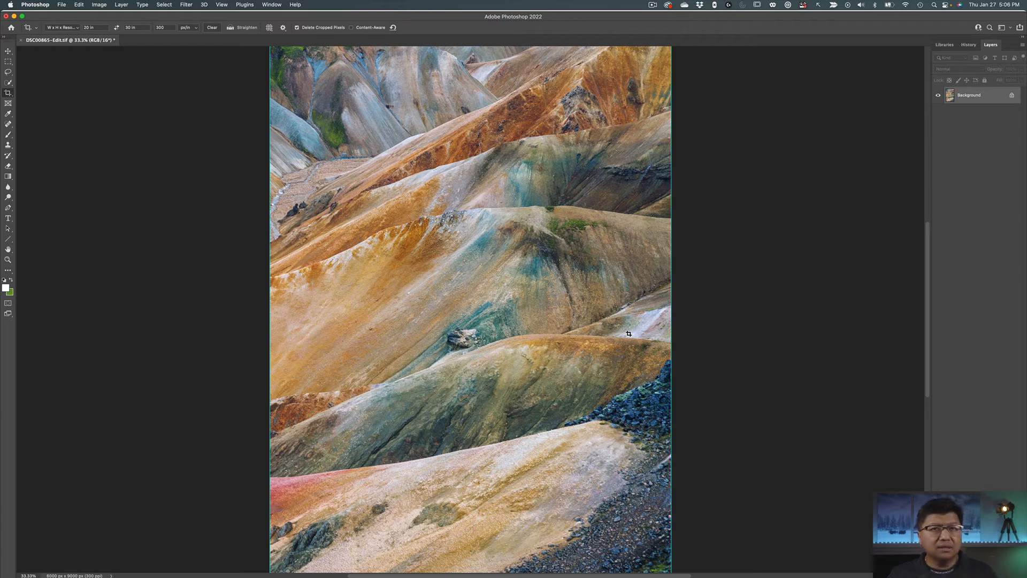
Switch to the Printique website in Safari and sign in with the saved account e-mail and password.
{"action": "key", "text": "super+Tab"}
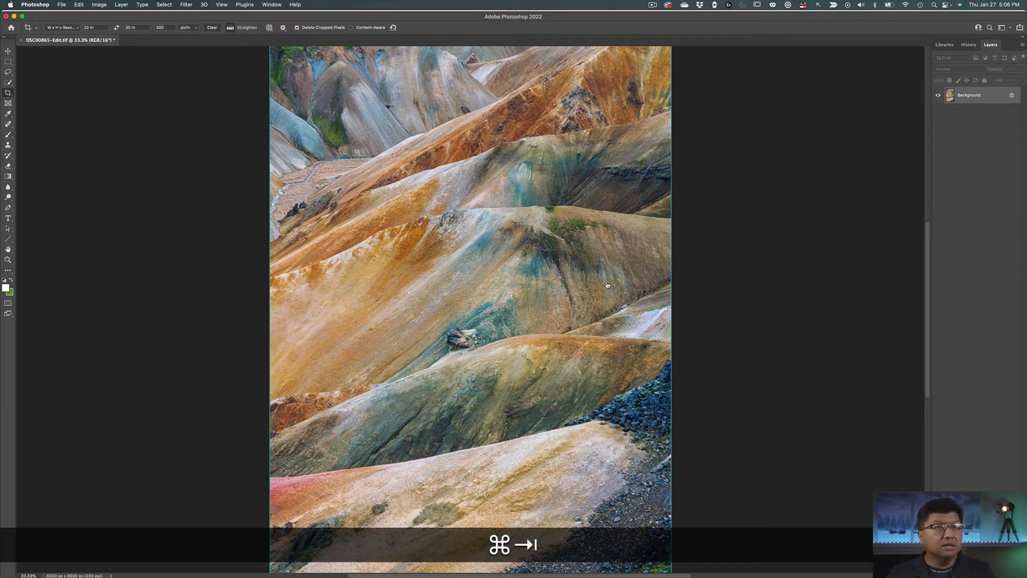
{"action": "key", "text": "super+Tab"}
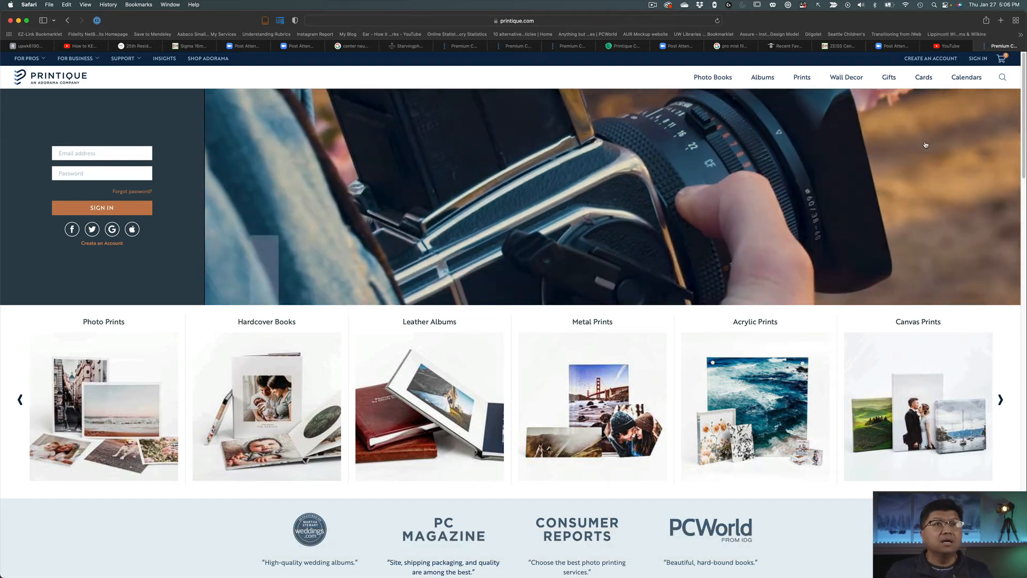
{"action": "mouse_move", "coordinate": [932, 78]}
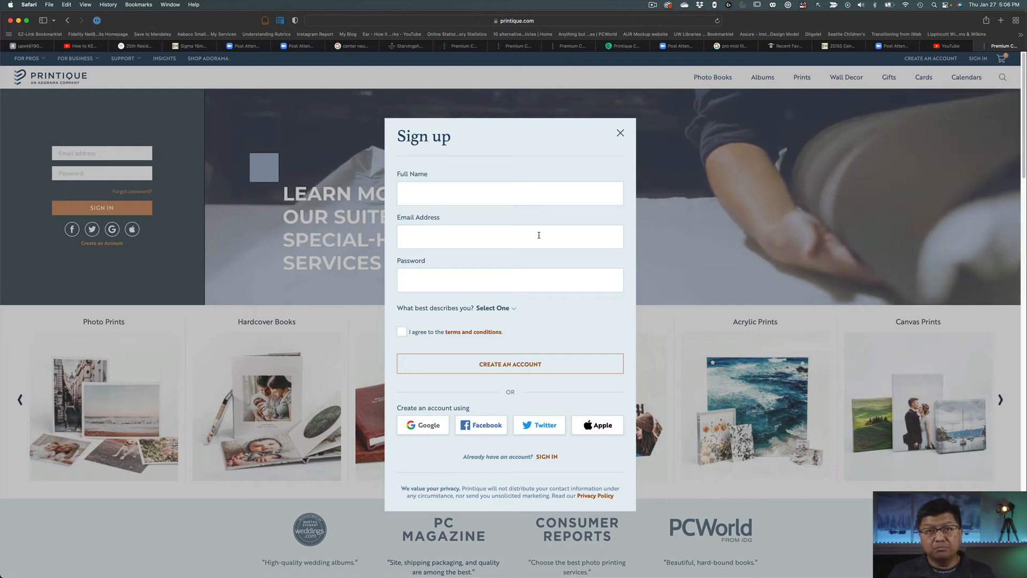
{"action": "left_click", "coordinate": [620, 133]}
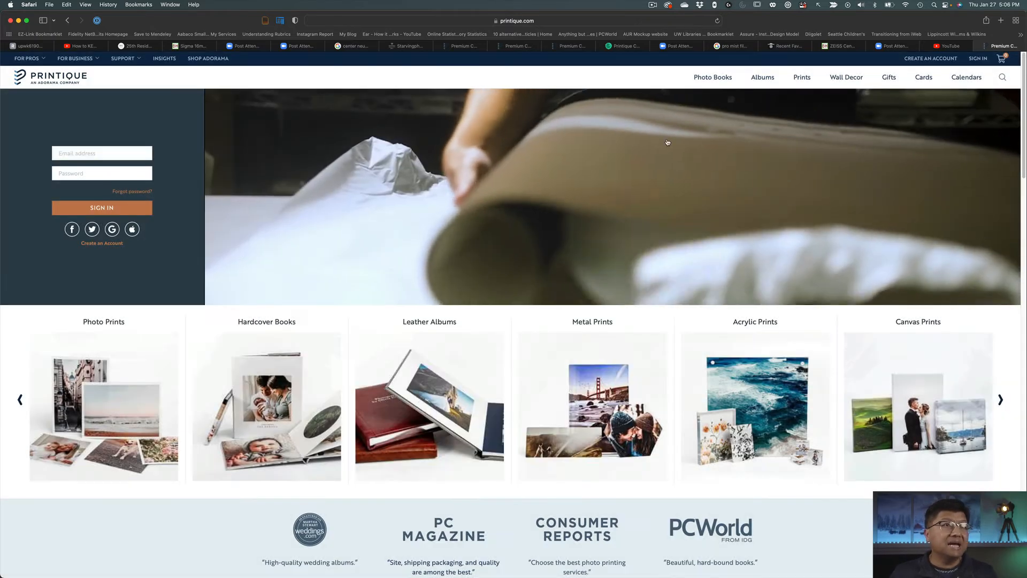
{"action": "left_click", "coordinate": [978, 59]}
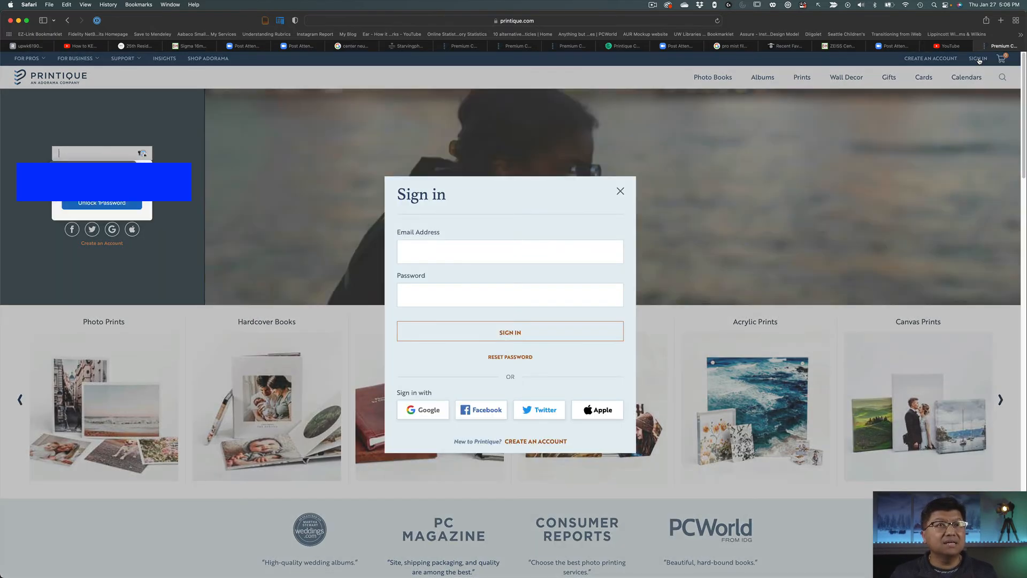
{"action": "left_click", "coordinate": [553, 245]}
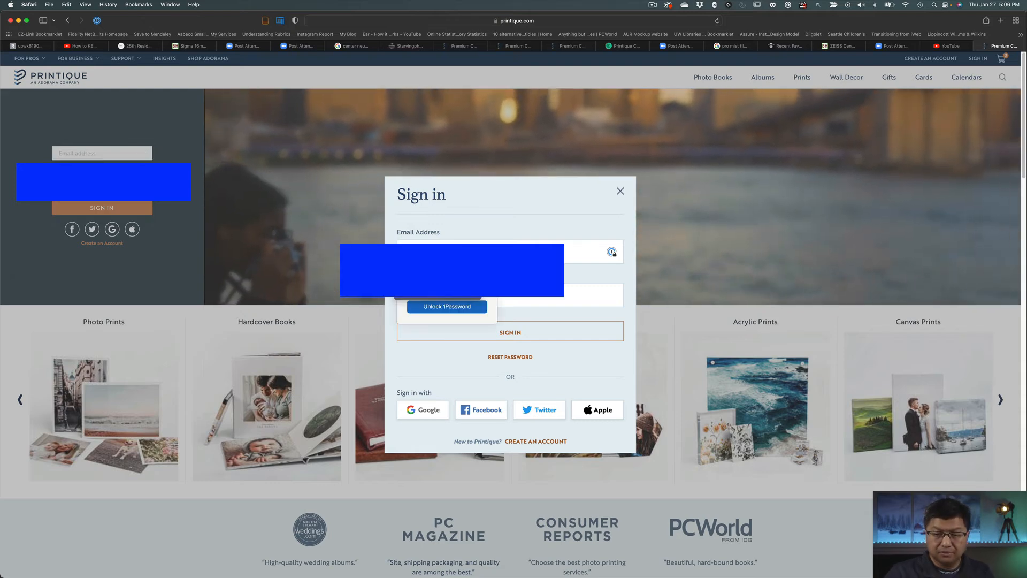
{"action": "key", "text": "Return"}
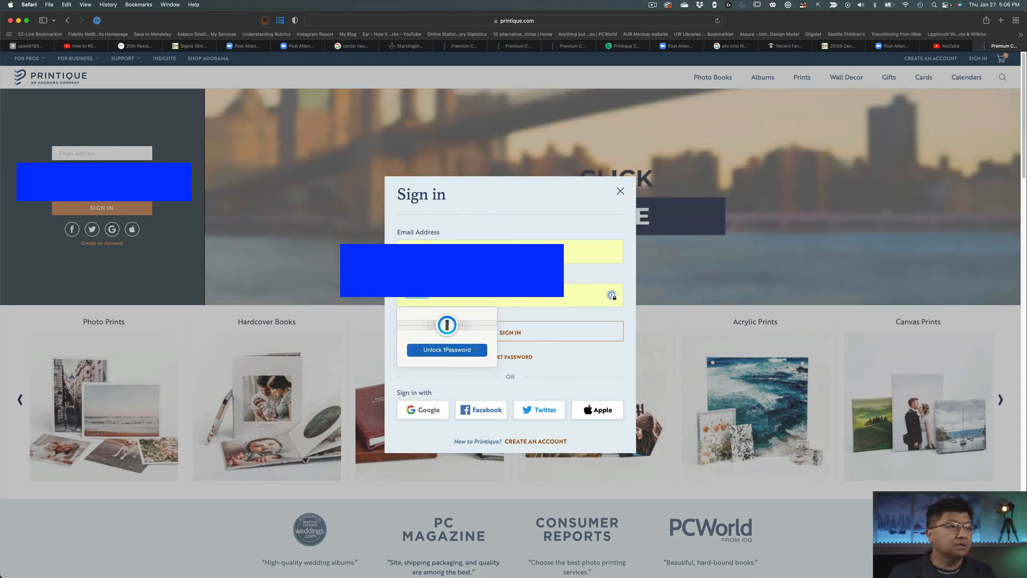
{"action": "key", "text": "Return"}
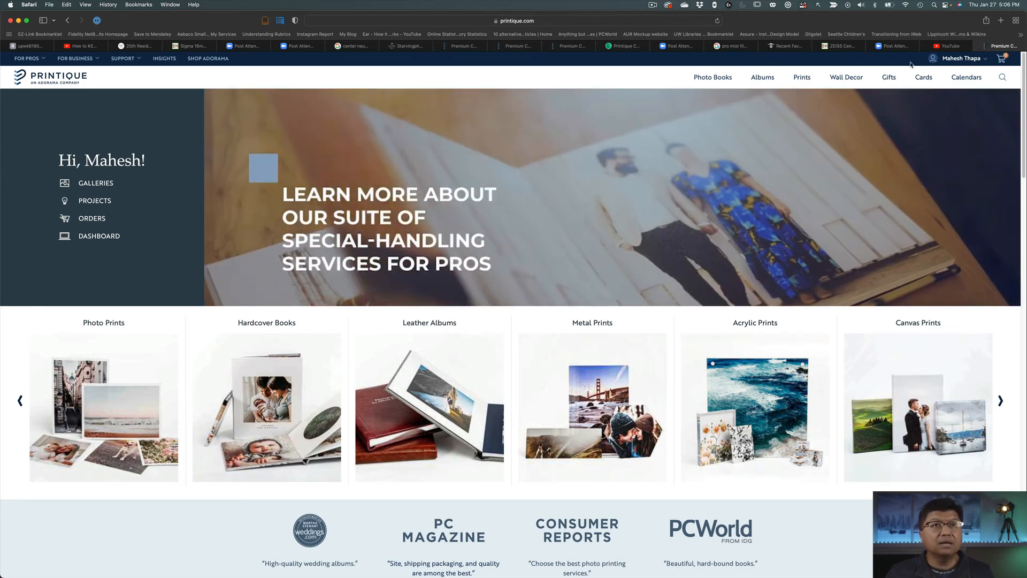
Open the Panoramas (2x1) gallery among the account's photo galleries to review the uploaded panels.
{"action": "left_click", "coordinate": [961, 58]}
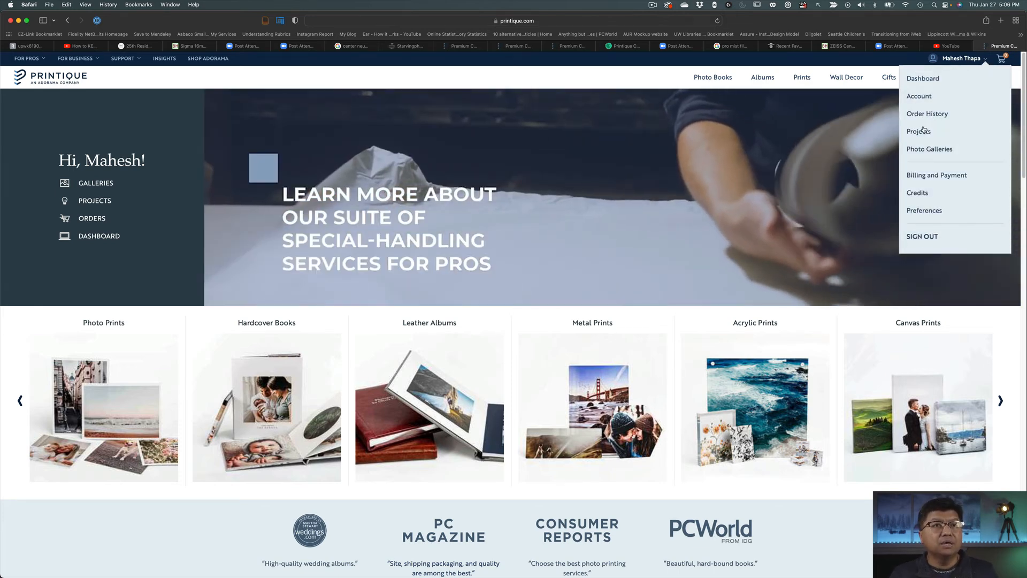
{"action": "left_click", "coordinate": [924, 150]}
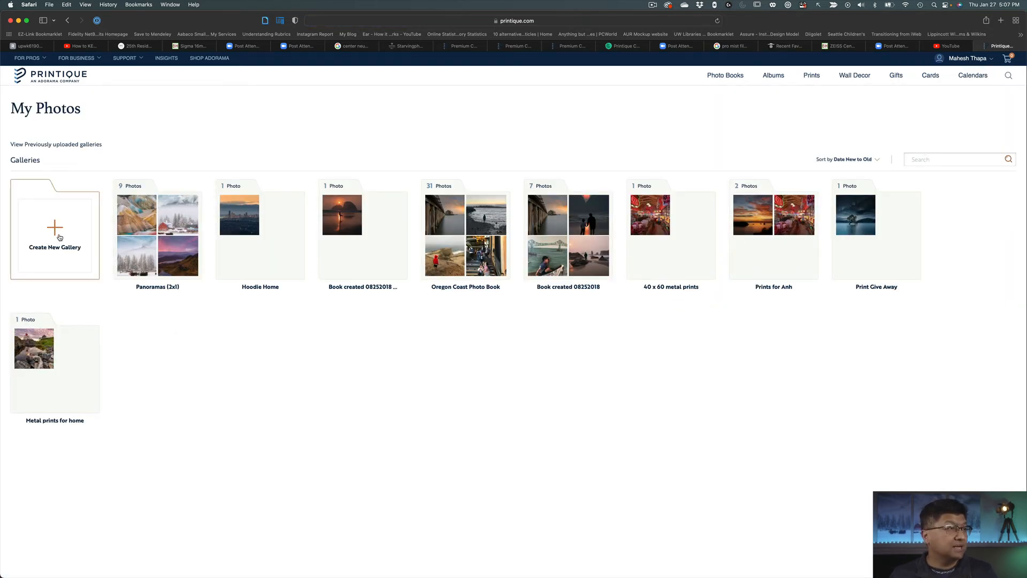
{"action": "mouse_move", "coordinate": [153, 235]}
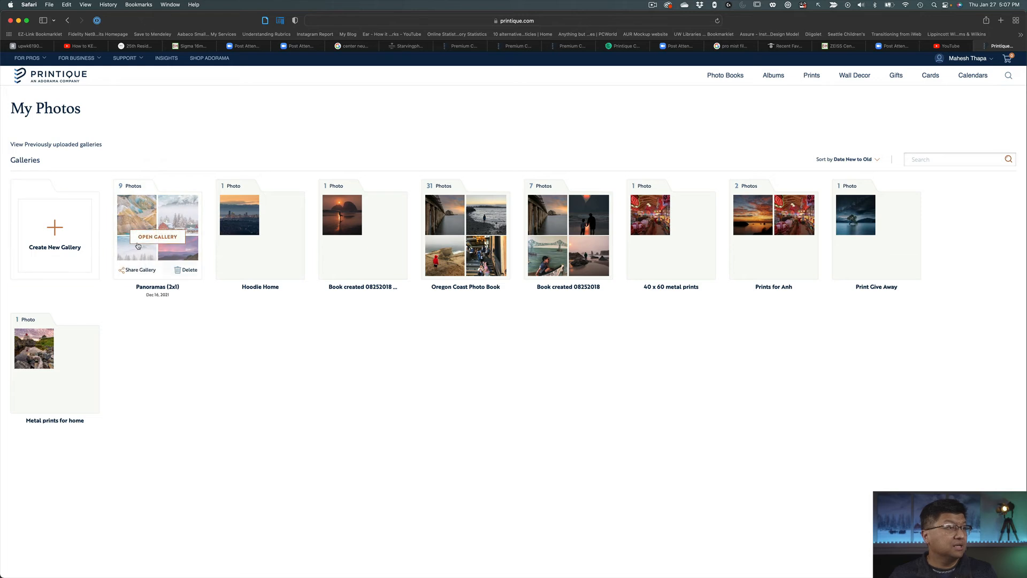
{"action": "left_click", "coordinate": [158, 217]}
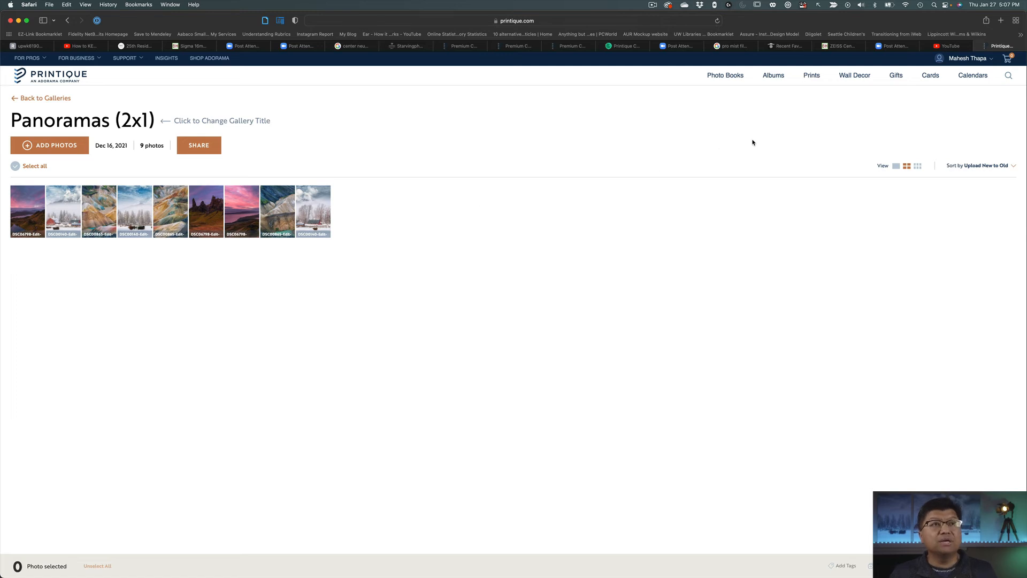
Choose Canvas Prints in the 20X30 standard size and start creating the print.
{"action": "mouse_move", "coordinate": [810, 79]}
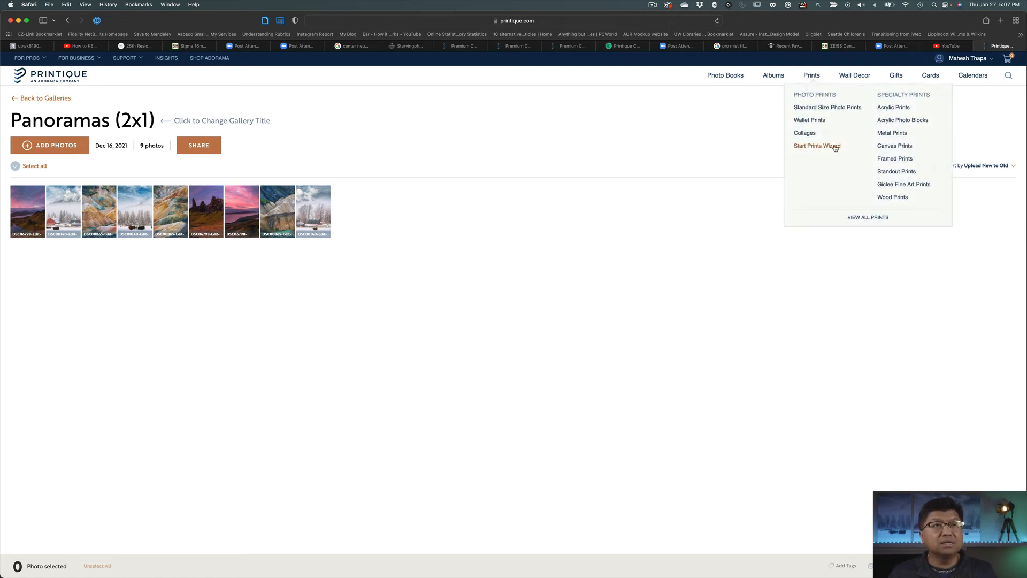
{"action": "left_click", "coordinate": [908, 149]}
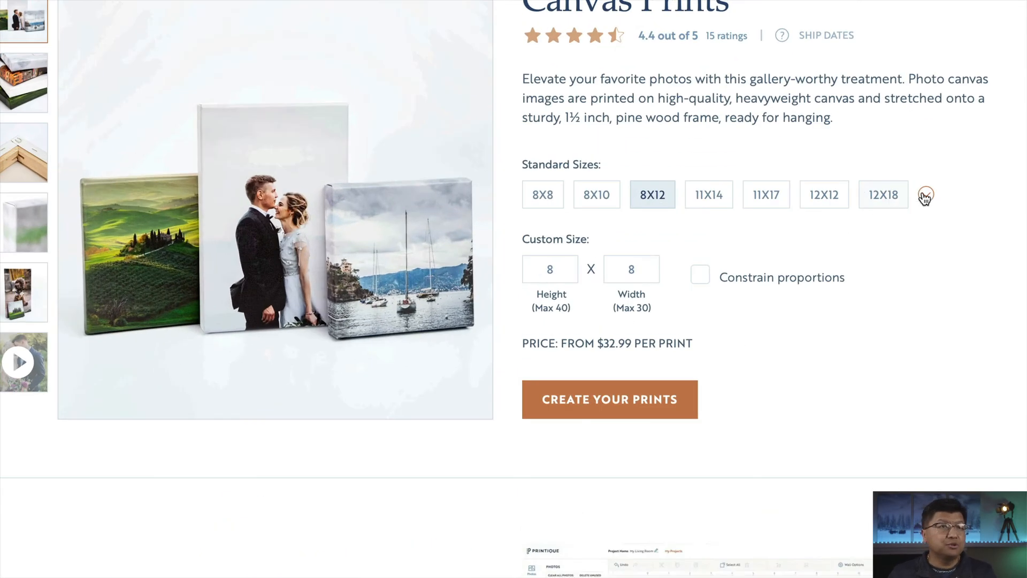
{"action": "left_click", "coordinate": [719, 247]}
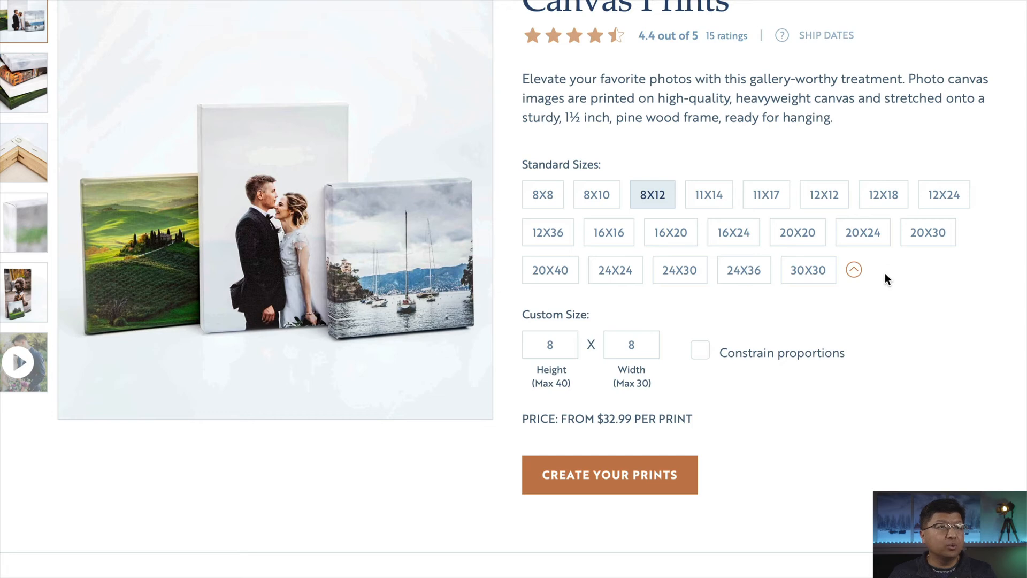
{"action": "left_click", "coordinate": [934, 239]}
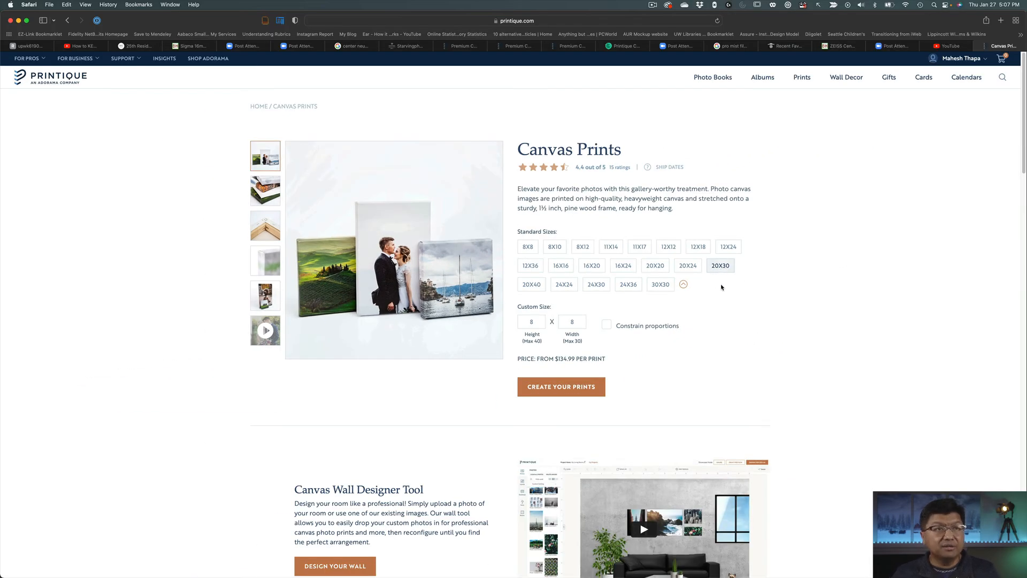
{"action": "left_click", "coordinate": [581, 386]}
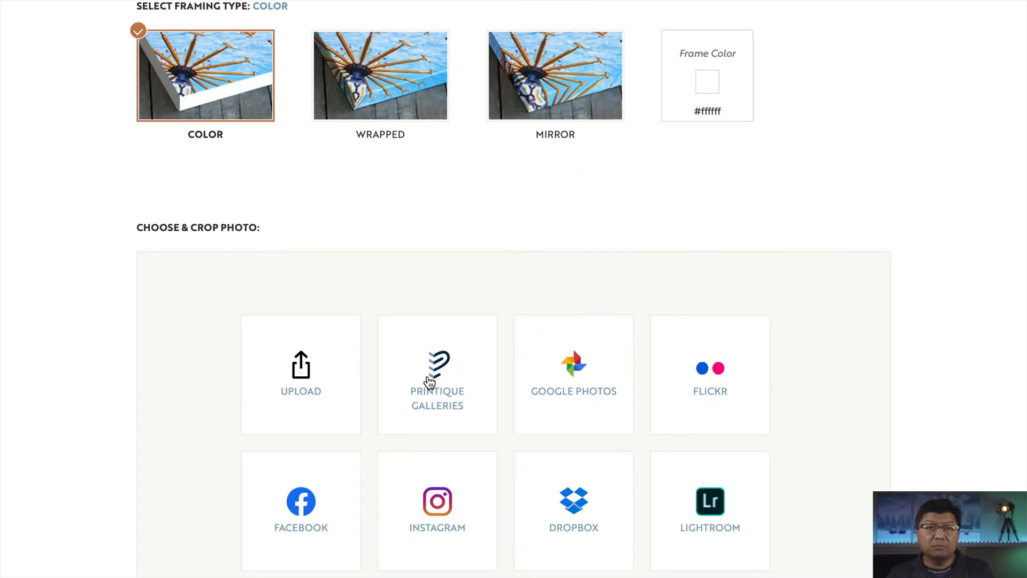
Select the triptych's right-hand panel from the Panoramas (2x1) Printique gallery as the canvas photo.
{"action": "left_click", "coordinate": [430, 381]}
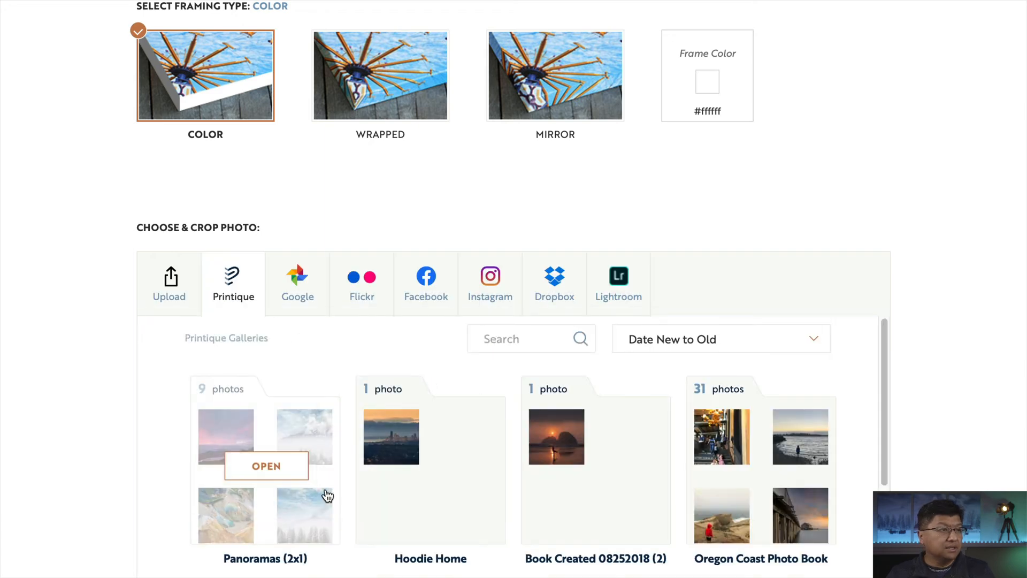
{"action": "left_click", "coordinate": [286, 434]}
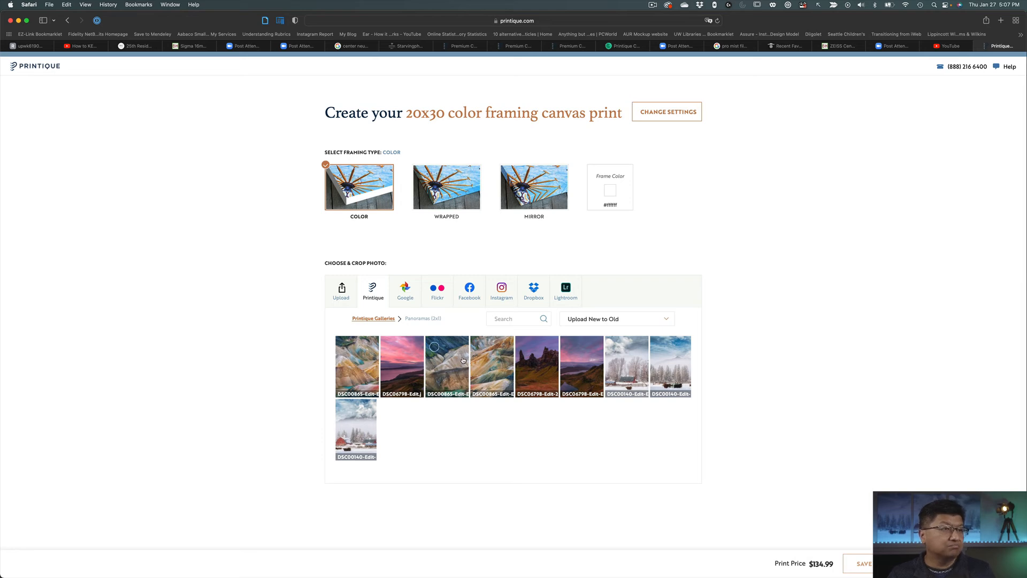
{"action": "left_click", "coordinate": [498, 354]}
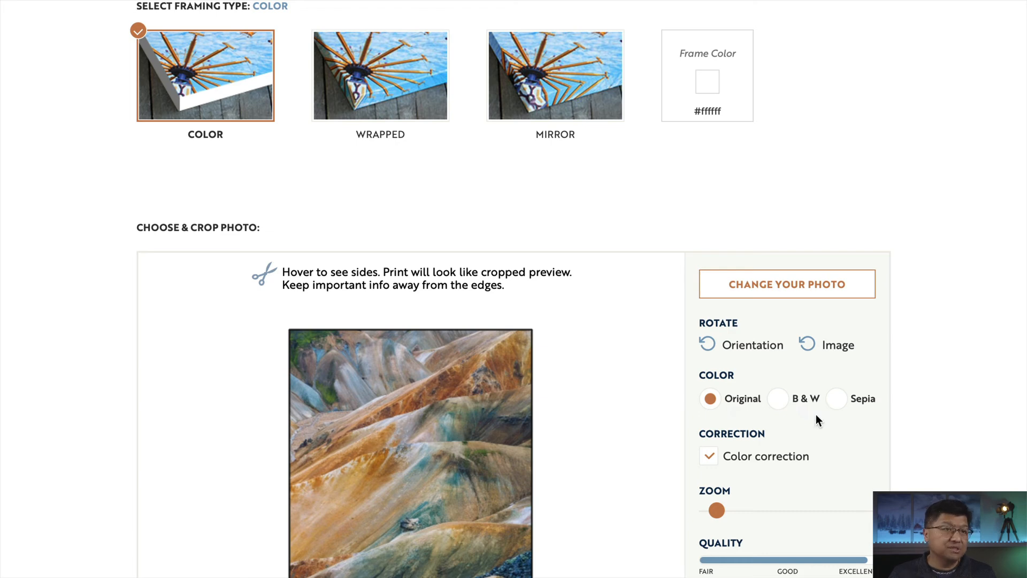
Turn off color correction for the canvas photo and set its zoom to the minimum.
{"action": "left_click", "coordinate": [709, 461]}
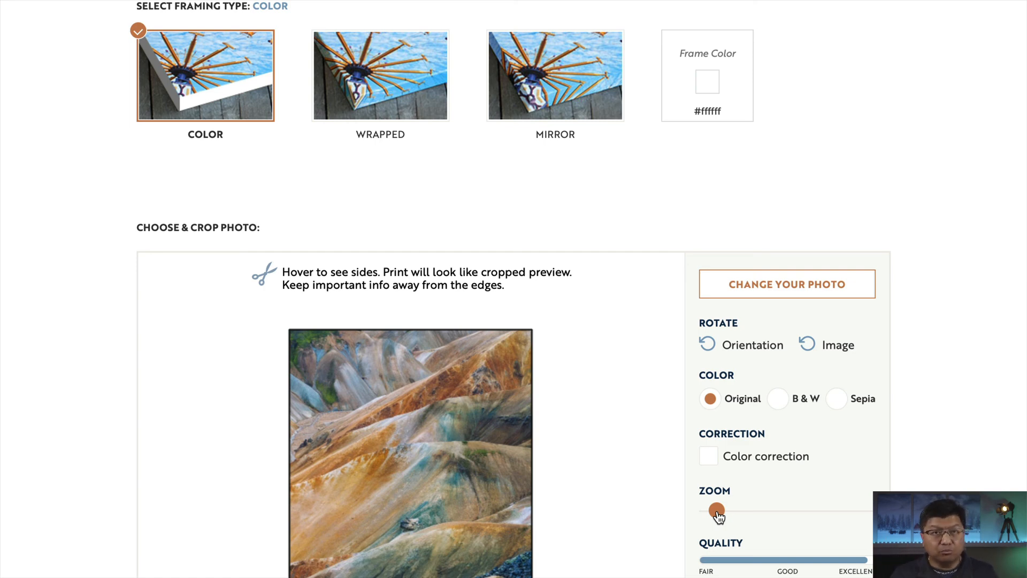
{"action": "left_click_drag", "start_coordinate": [717, 511], "coordinate": [692, 510]}
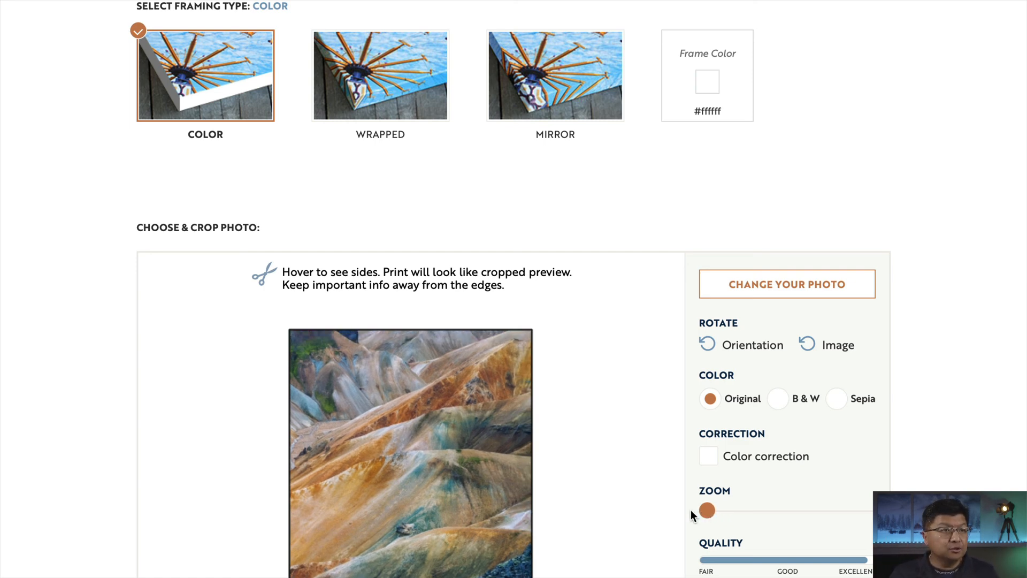